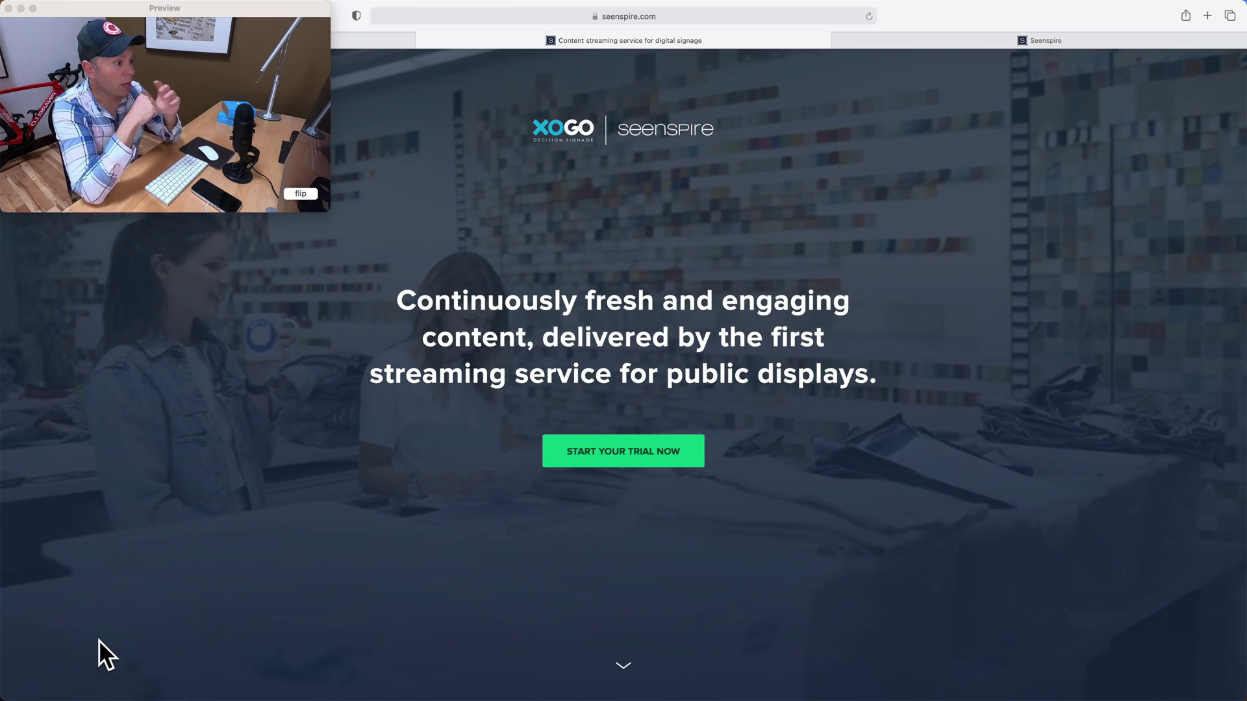
Scroll the seenspire.com homepage down to the Infotainment, Social and Teams categories and local-events showcase.
{"action": "scroll", "coordinate": [384, 439], "scroll_direction": "down", "scroll_amount": 2}
{"action": "scroll", "coordinate": [384, 439], "scroll_direction": "up", "scroll_amount": 2}
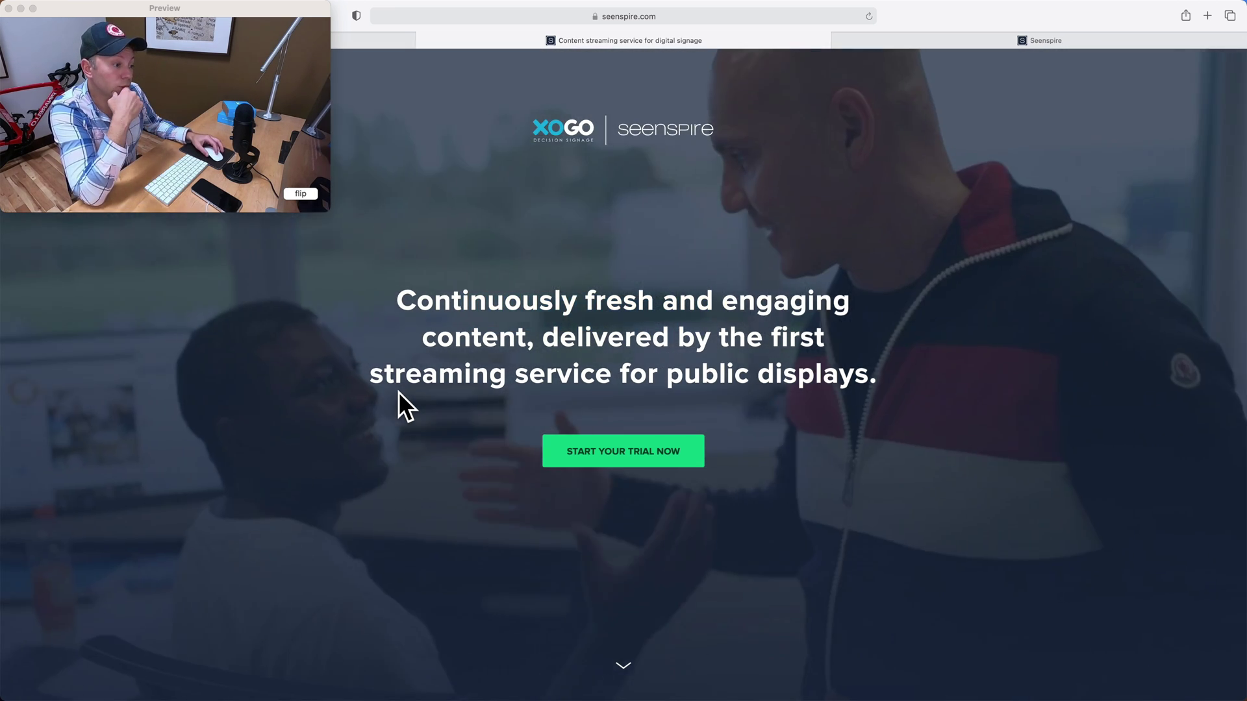
{"action": "scroll", "coordinate": [399, 392], "scroll_direction": "down", "scroll_amount": 1}
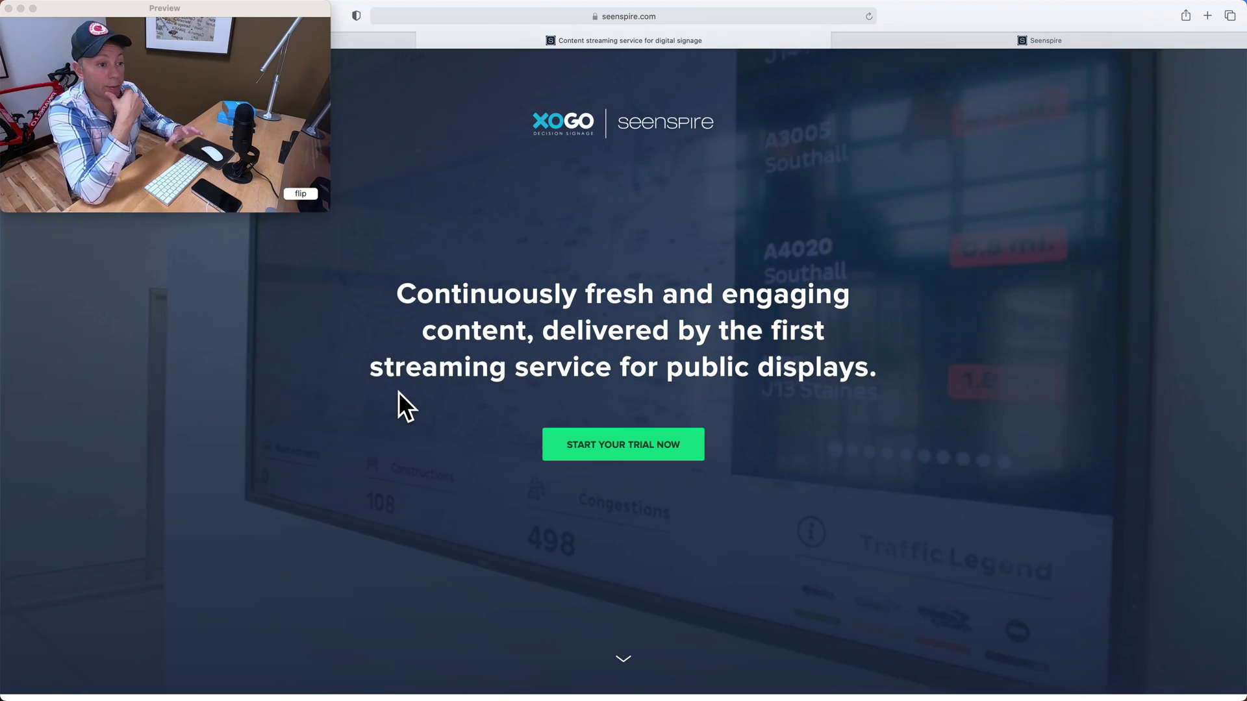
{"action": "scroll", "coordinate": [417, 387], "scroll_direction": "down", "scroll_amount": 3}
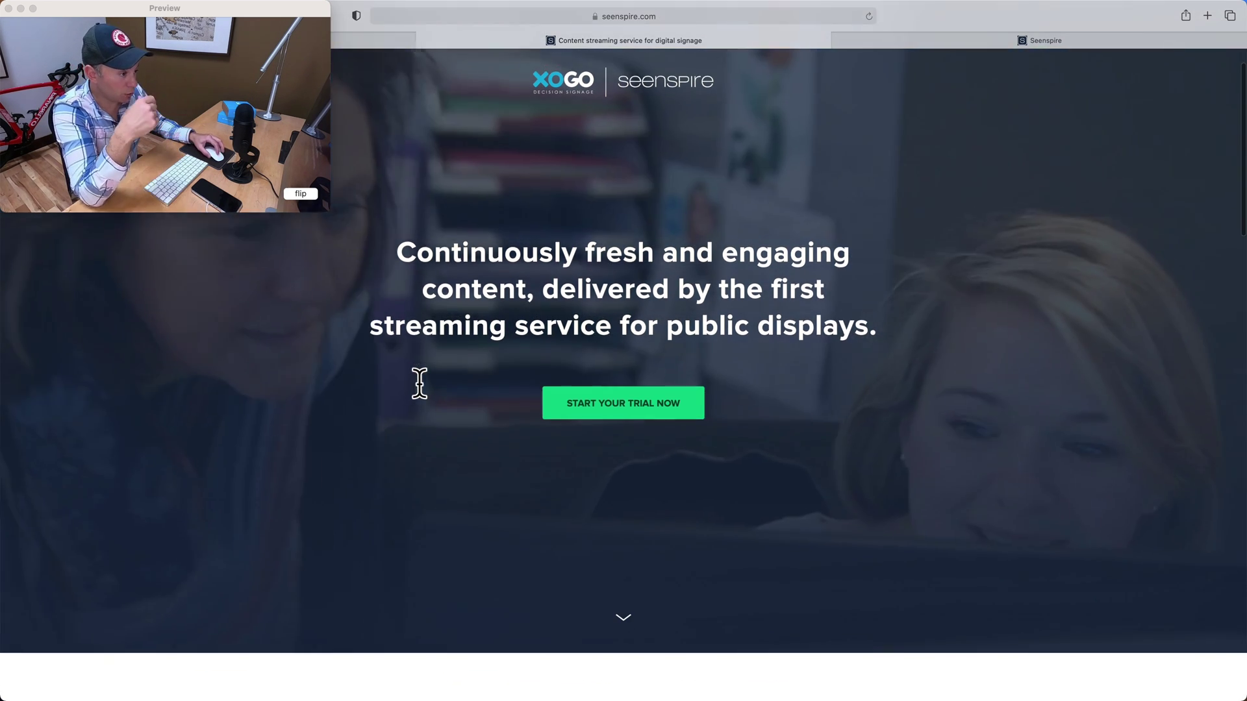
{"action": "scroll", "coordinate": [400, 382], "scroll_direction": "up", "scroll_amount": 2}
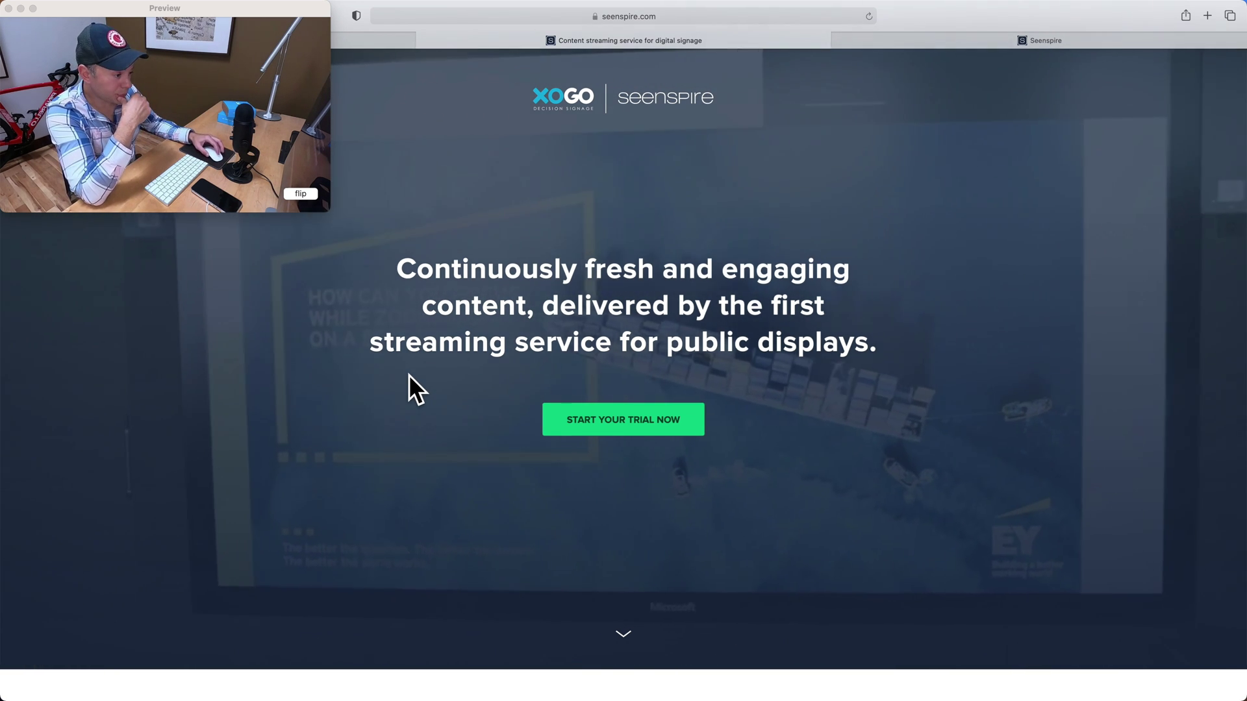
{"action": "scroll", "coordinate": [408, 374], "scroll_direction": "down", "scroll_amount": 1}
{"action": "scroll", "coordinate": [410, 376], "scroll_direction": "down", "scroll_amount": 3}
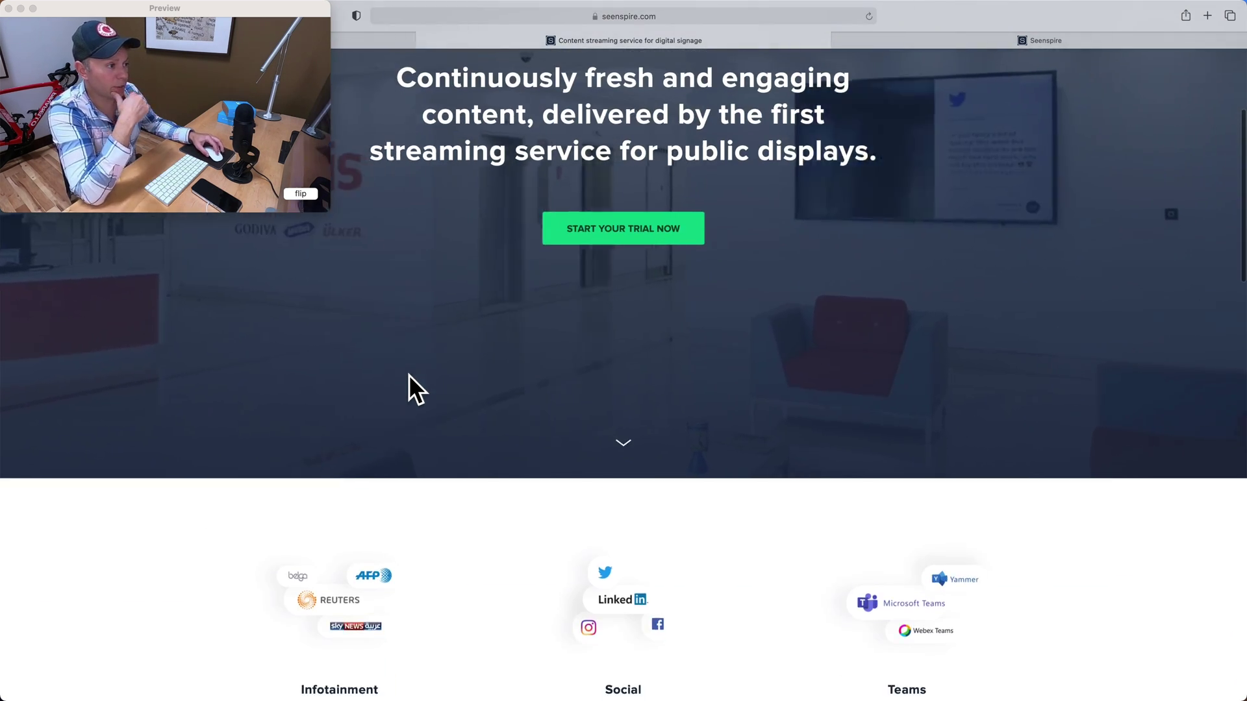
{"action": "scroll", "coordinate": [408, 374], "scroll_direction": "down", "scroll_amount": 2}
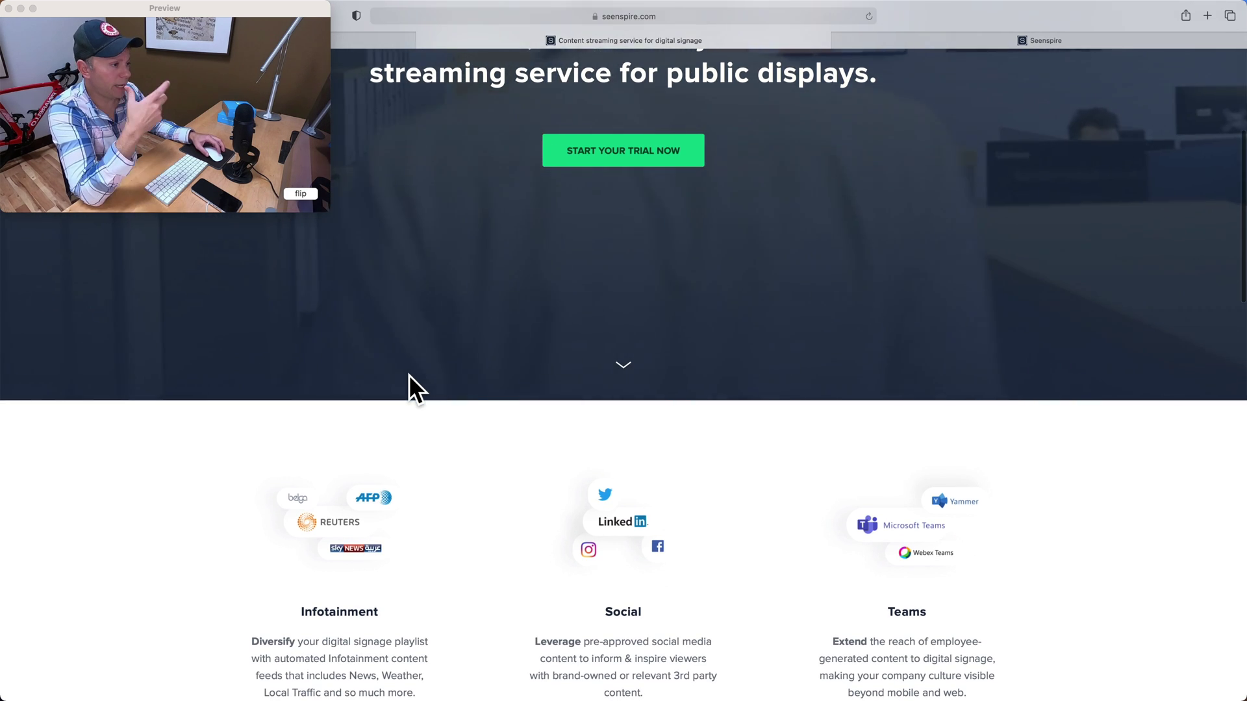
{"action": "scroll", "coordinate": [408, 374], "scroll_direction": "down", "scroll_amount": 1}
{"action": "scroll", "coordinate": [410, 378], "scroll_direction": "down", "scroll_amount": 1}
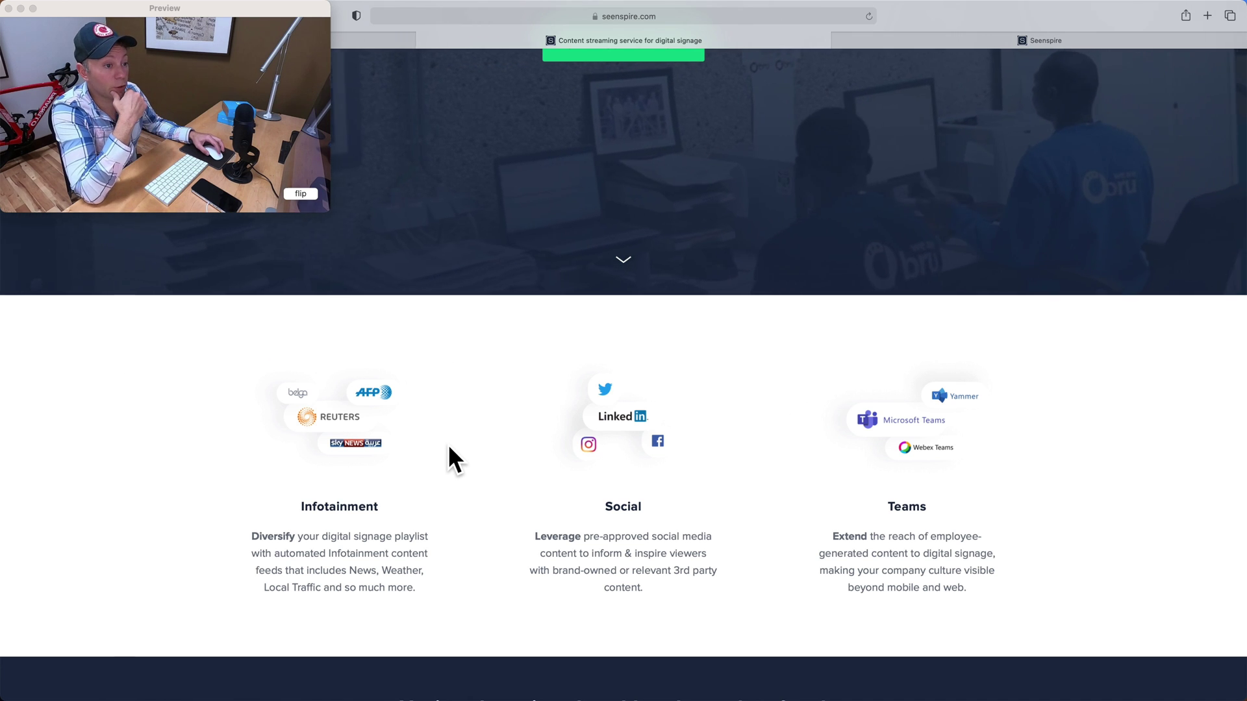
{"action": "scroll", "coordinate": [450, 447], "scroll_direction": "up", "scroll_amount": 1}
{"action": "scroll", "coordinate": [450, 447], "scroll_direction": "up", "scroll_amount": 1}
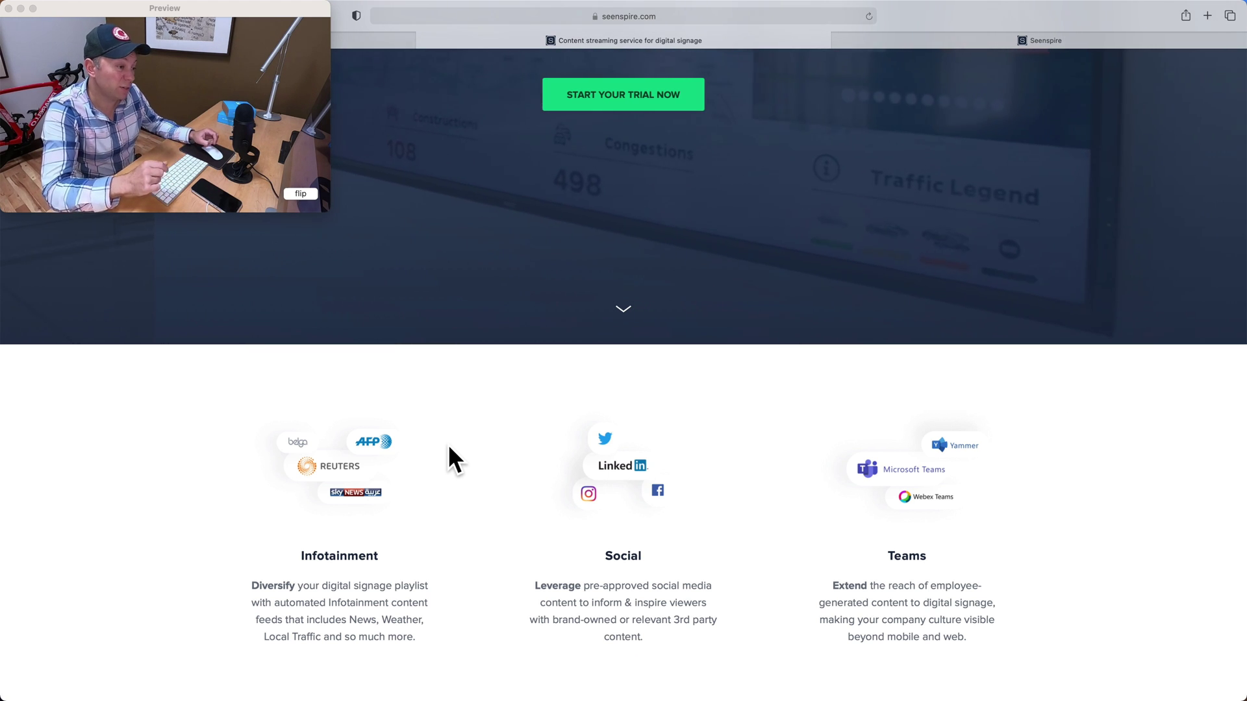
{"action": "scroll", "coordinate": [448, 444], "scroll_direction": "down", "scroll_amount": 2}
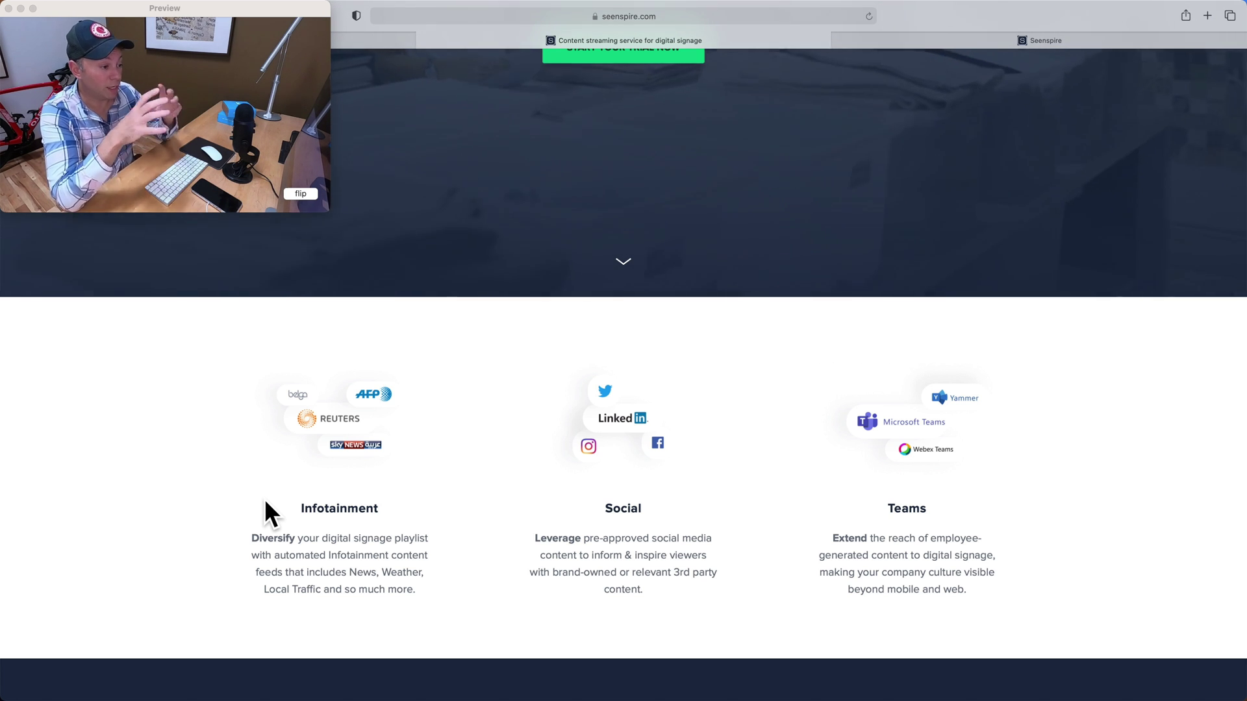
{"action": "scroll", "coordinate": [264, 499], "scroll_direction": "down", "scroll_amount": 8}
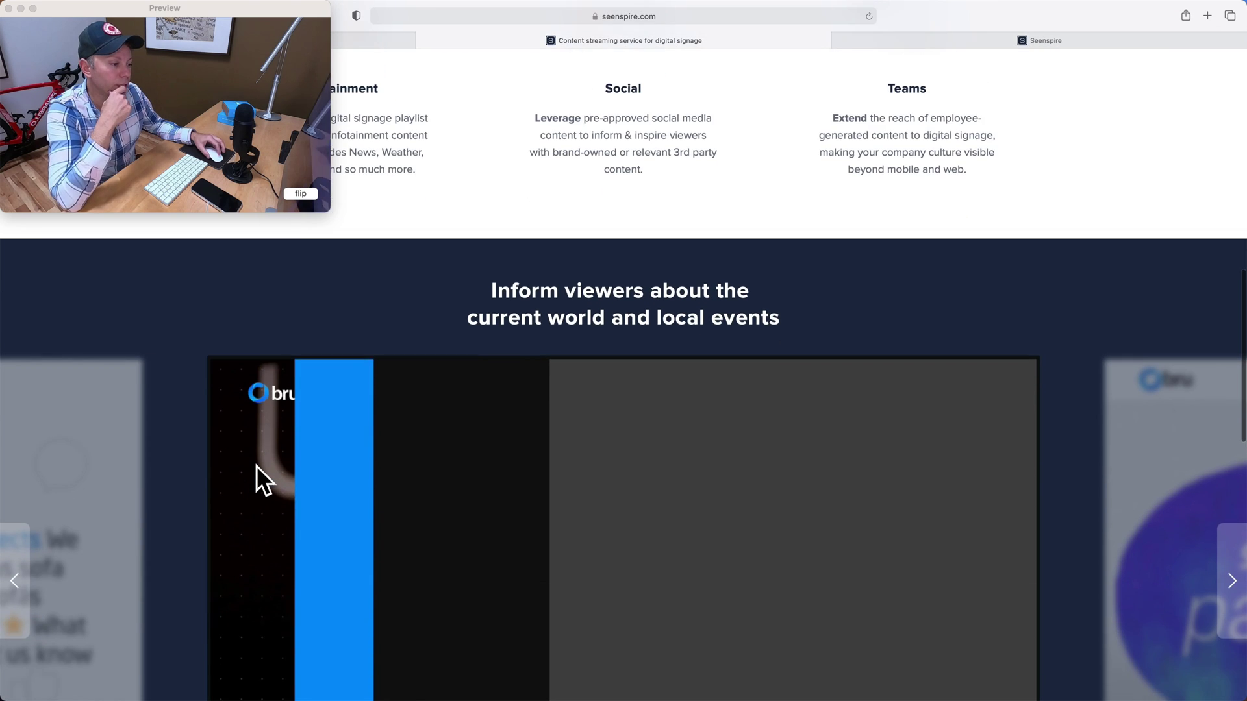
Step the showcase through sample feeds like Local Weather and Antwerpen traffic, then scroll to Set & forget.
{"action": "scroll", "coordinate": [256, 465], "scroll_direction": "down", "scroll_amount": 2}
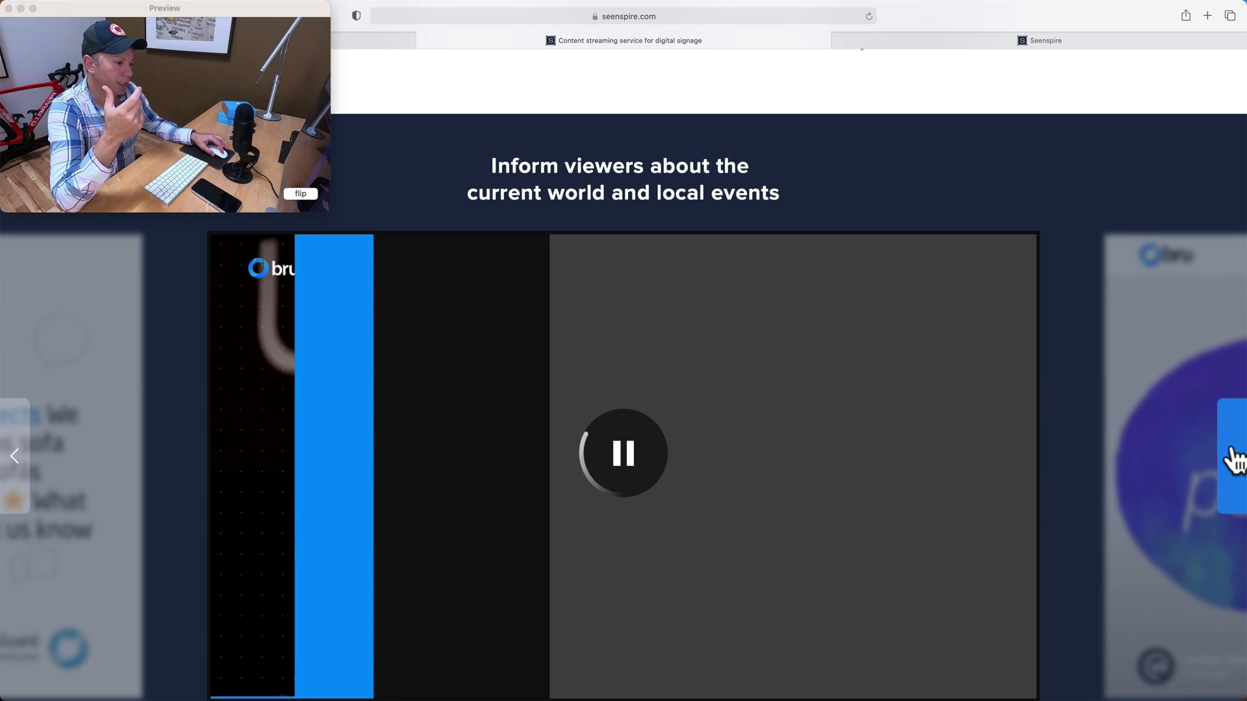
{"action": "left_click", "coordinate": [1234, 458]}
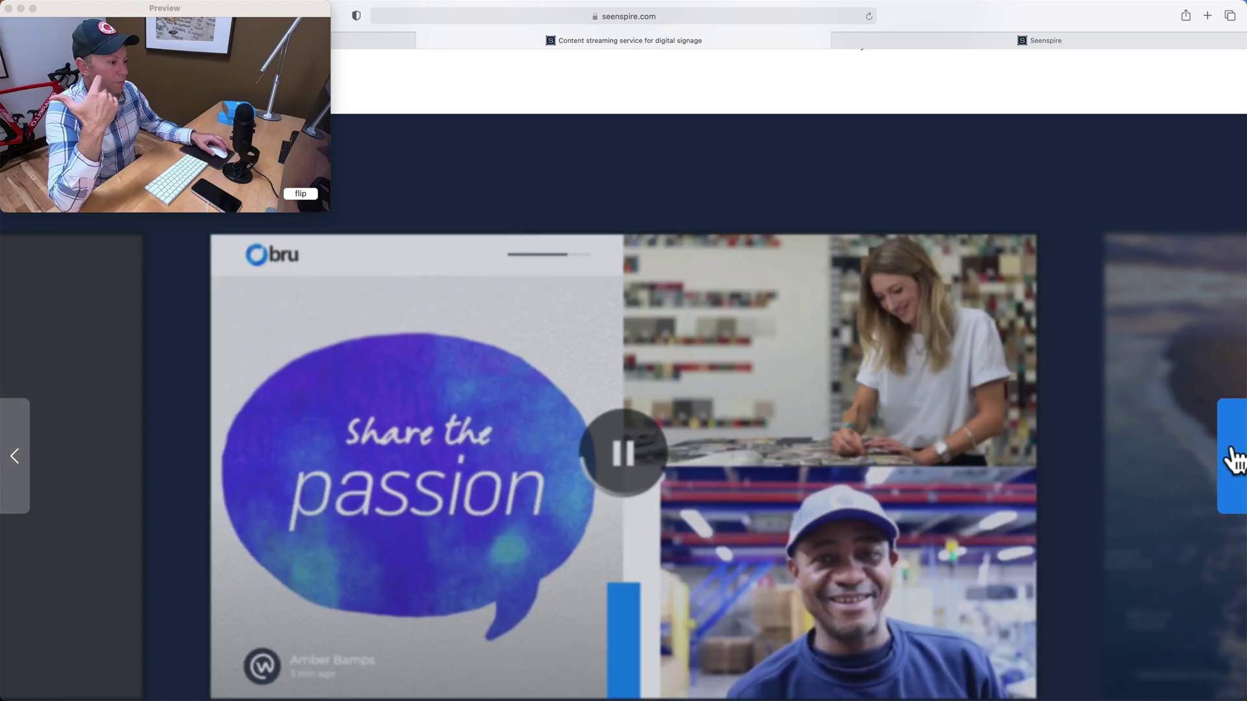
{"action": "scroll", "coordinate": [917, 419], "scroll_direction": "down", "scroll_amount": 2}
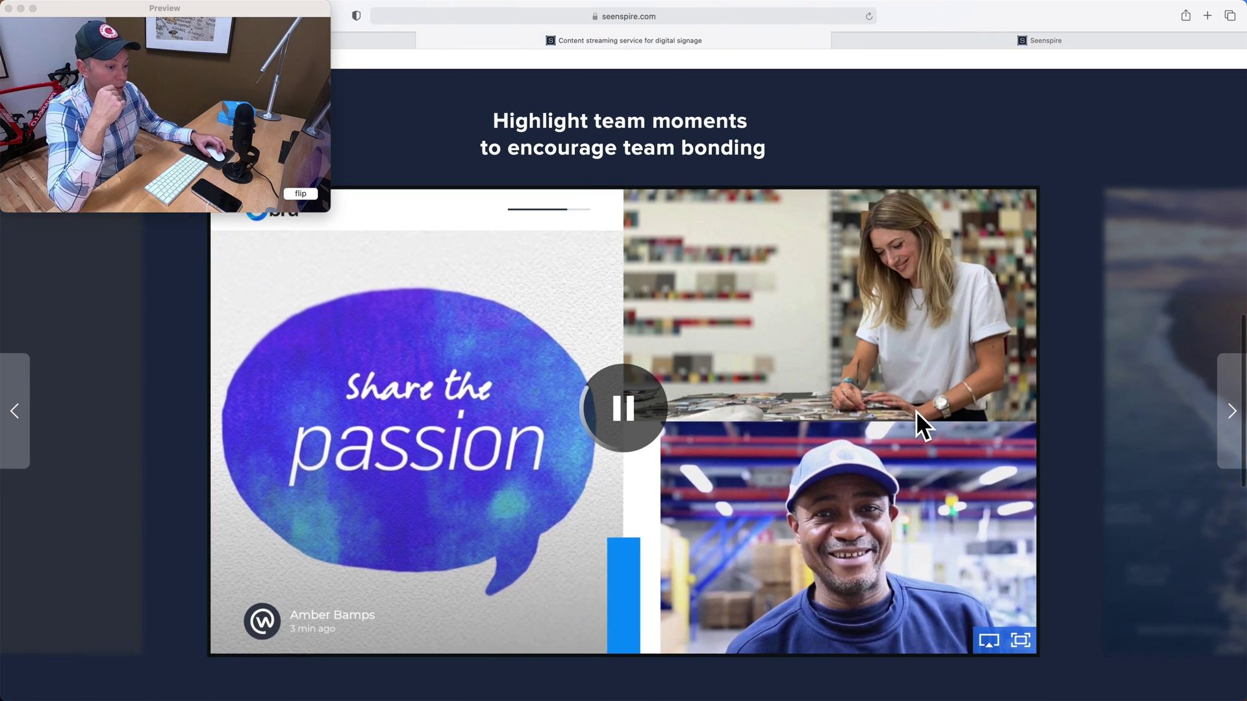
{"action": "scroll", "coordinate": [917, 419], "scroll_direction": "up", "scroll_amount": 1}
{"action": "left_click", "coordinate": [1229, 436]}
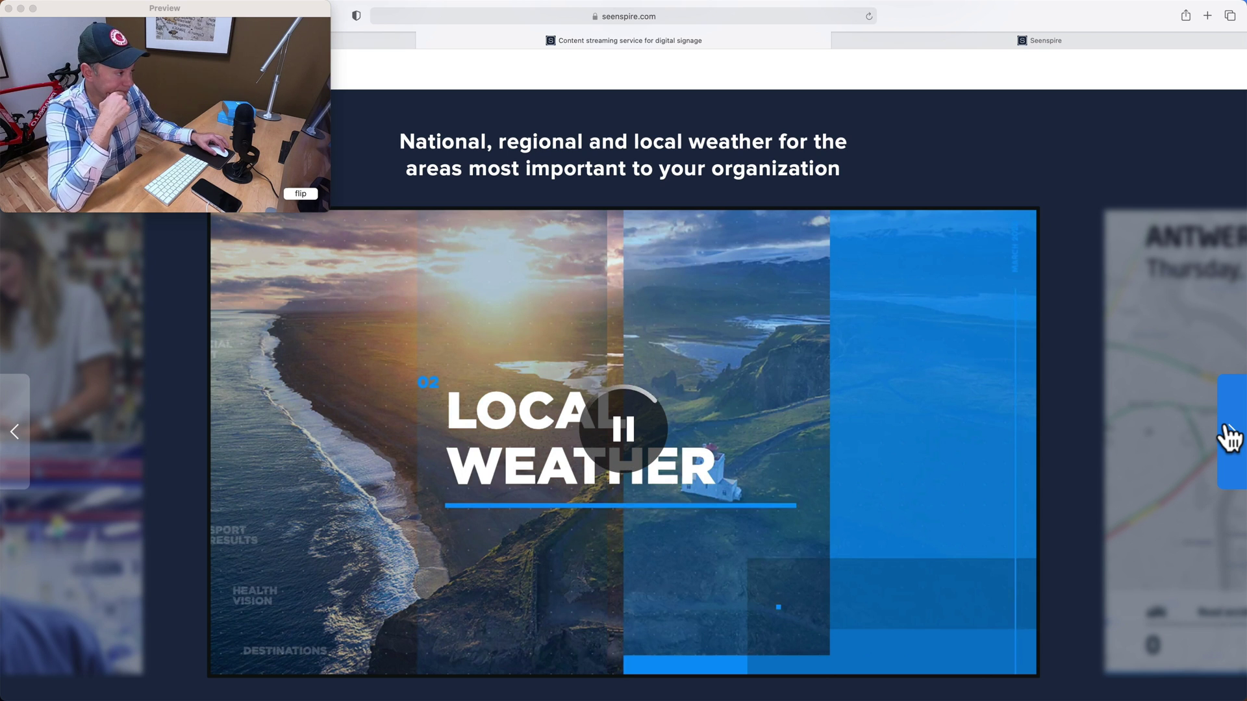
{"action": "left_click", "coordinate": [1229, 435]}
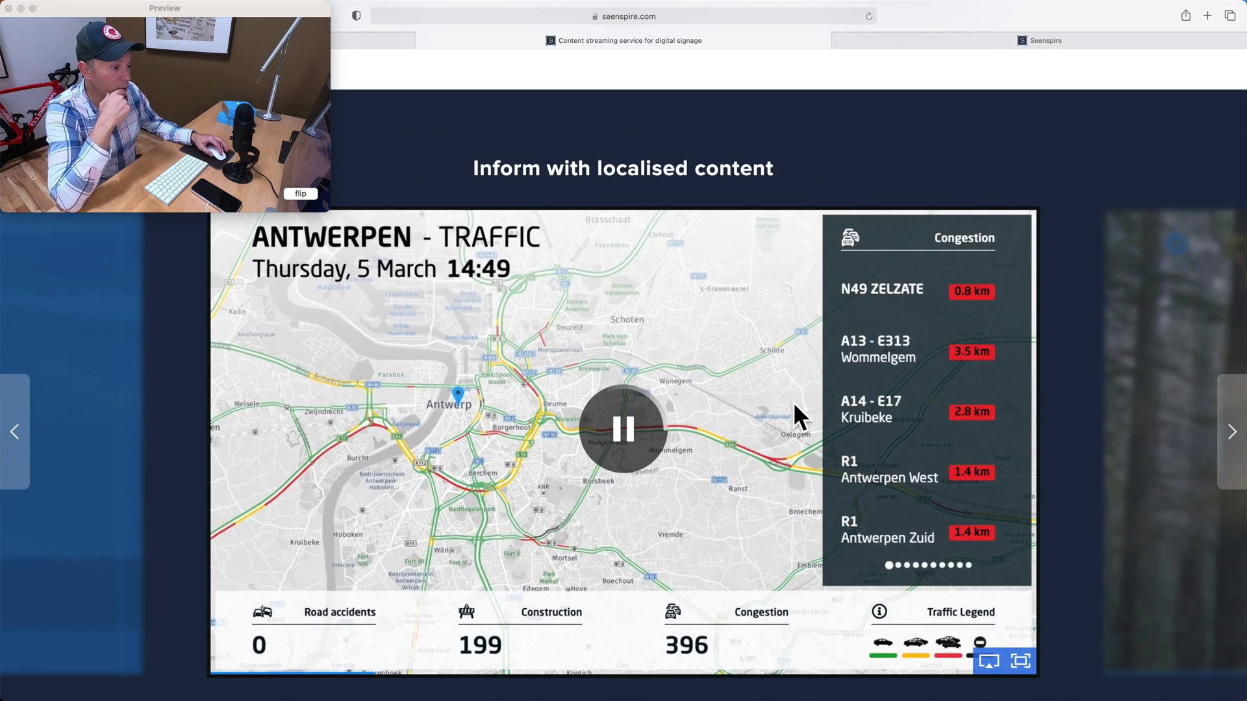
{"action": "scroll", "coordinate": [794, 405], "scroll_direction": "down", "scroll_amount": 4}
{"action": "scroll", "coordinate": [793, 405], "scroll_direction": "down", "scroll_amount": 6}
{"action": "scroll", "coordinate": [794, 405], "scroll_direction": "up", "scroll_amount": 1}
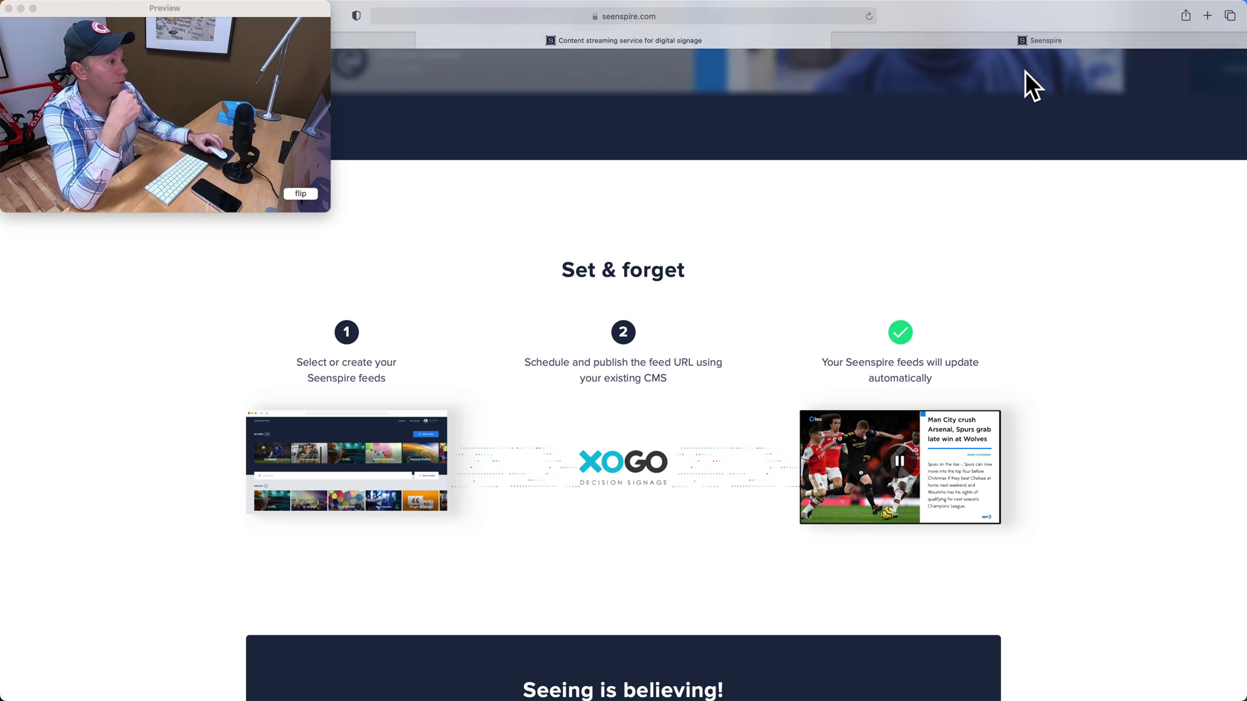
{"action": "left_click", "coordinate": [1019, 40]}
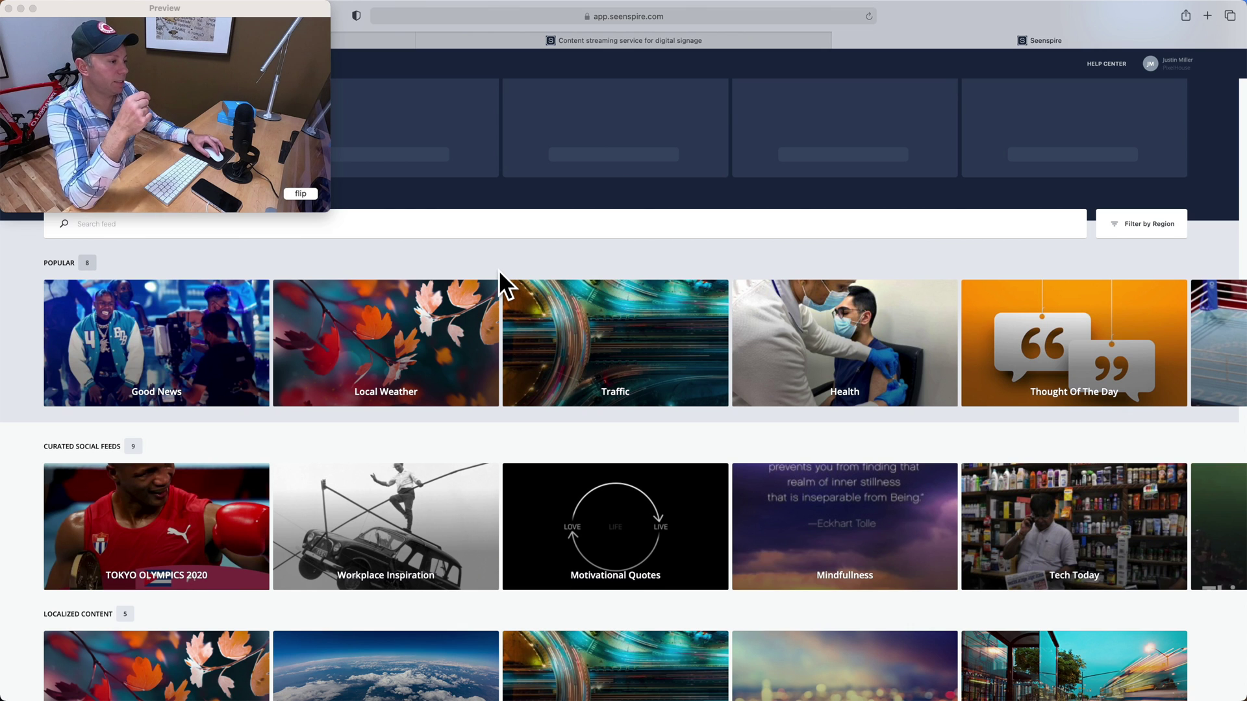
{"action": "scroll", "coordinate": [498, 270], "scroll_direction": "down", "scroll_amount": 1}
{"action": "mouse_move", "coordinate": [499, 270]}
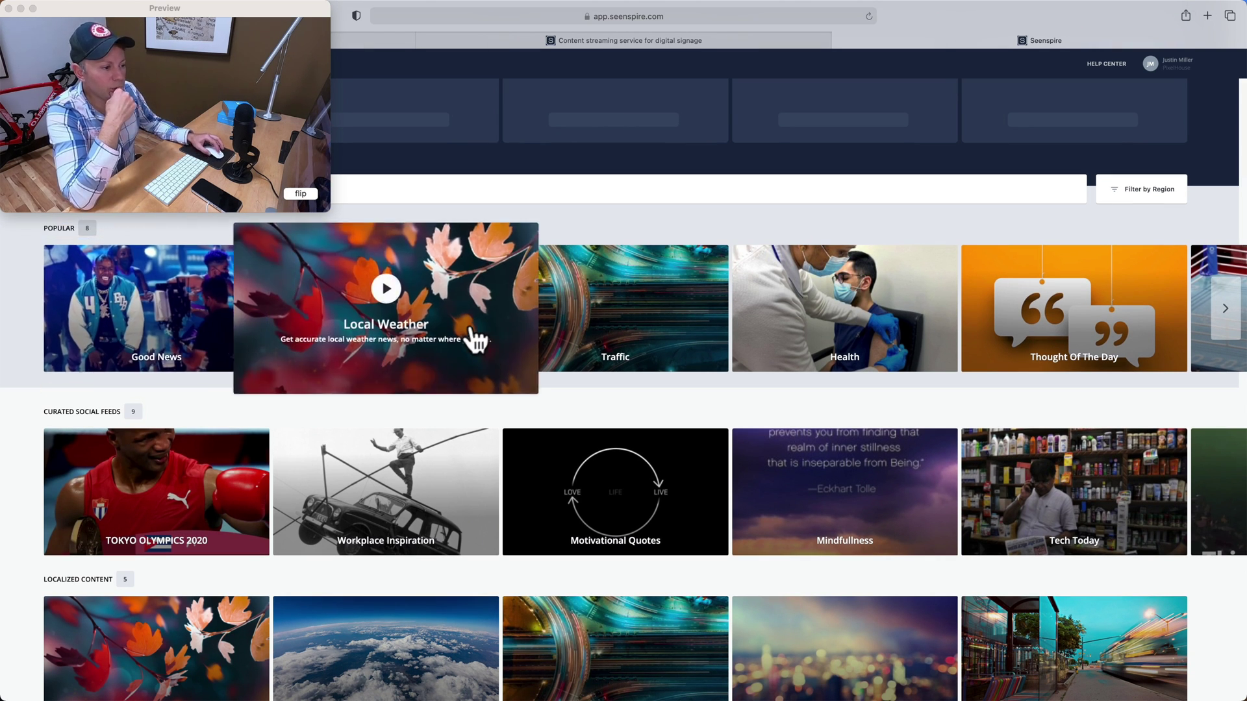
{"action": "mouse_move", "coordinate": [585, 338]}
{"action": "scroll", "coordinate": [585, 337], "scroll_direction": "down", "scroll_amount": 1}
{"action": "mouse_move", "coordinate": [1023, 283]}
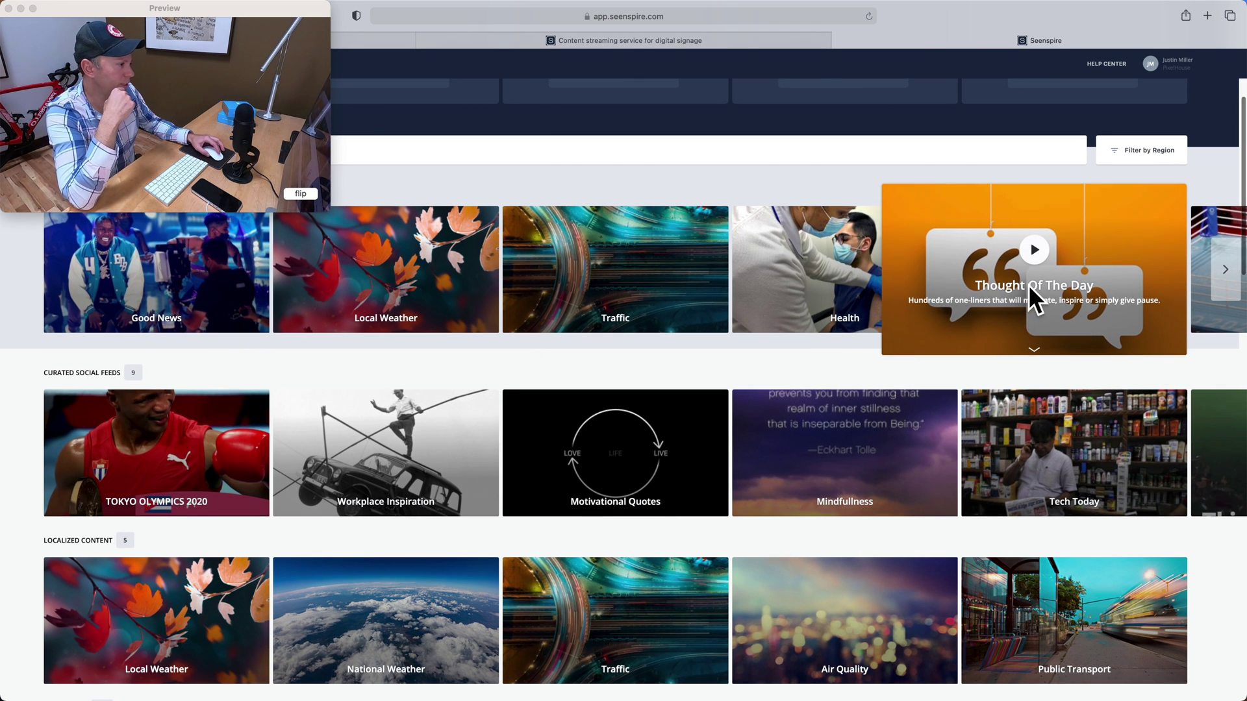
{"action": "mouse_move", "coordinate": [531, 325]}
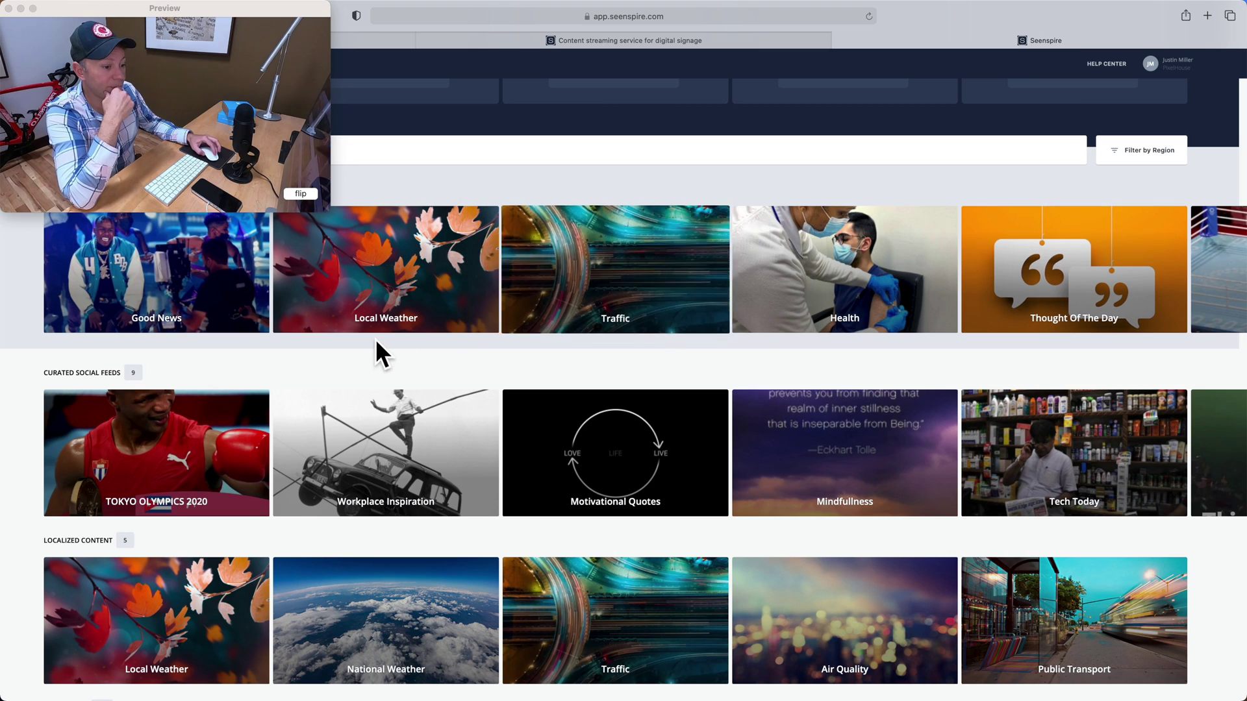
{"action": "scroll", "coordinate": [376, 339], "scroll_direction": "down", "scroll_amount": 5}
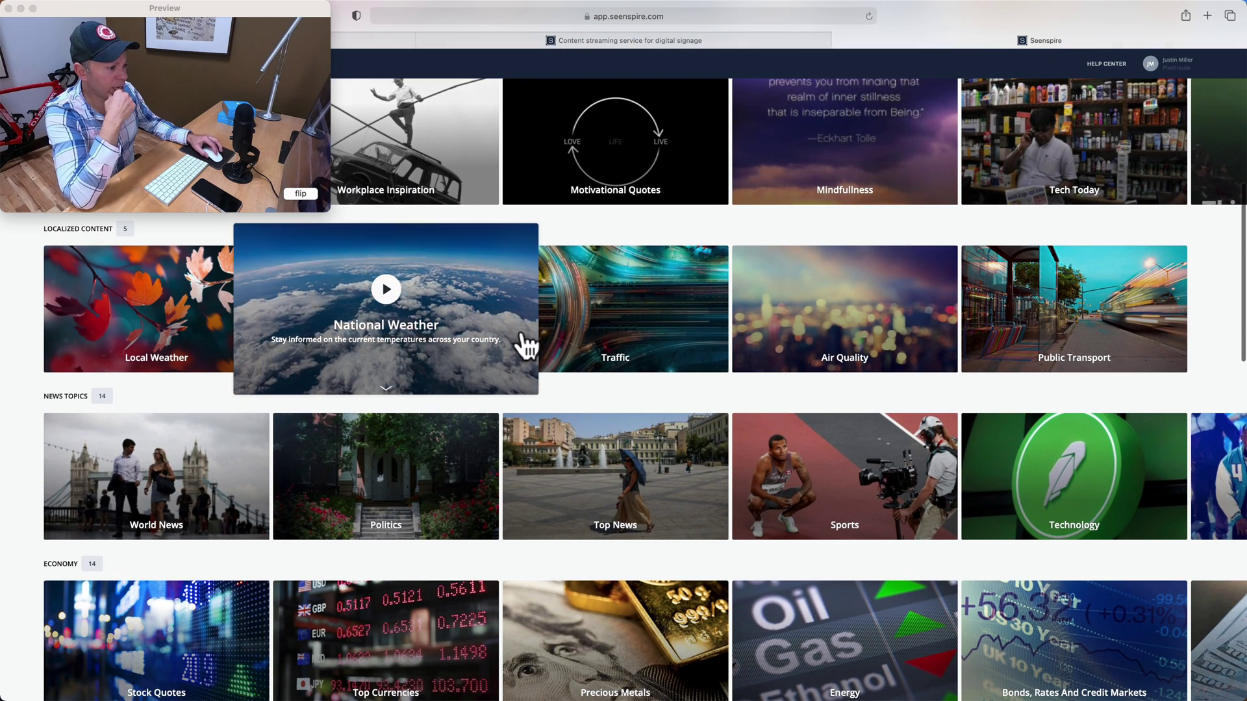
{"action": "mouse_move", "coordinate": [836, 334]}
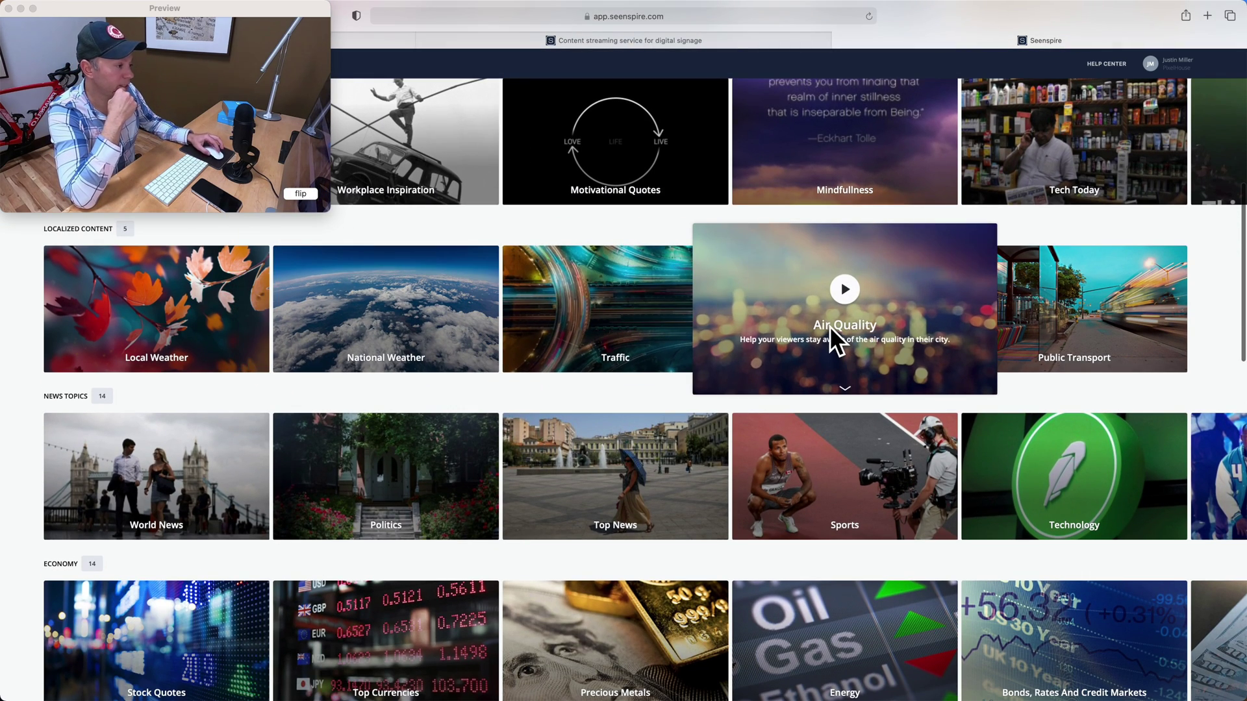
{"action": "scroll", "coordinate": [829, 326], "scroll_direction": "down", "scroll_amount": 2}
{"action": "mouse_move", "coordinate": [519, 365]}
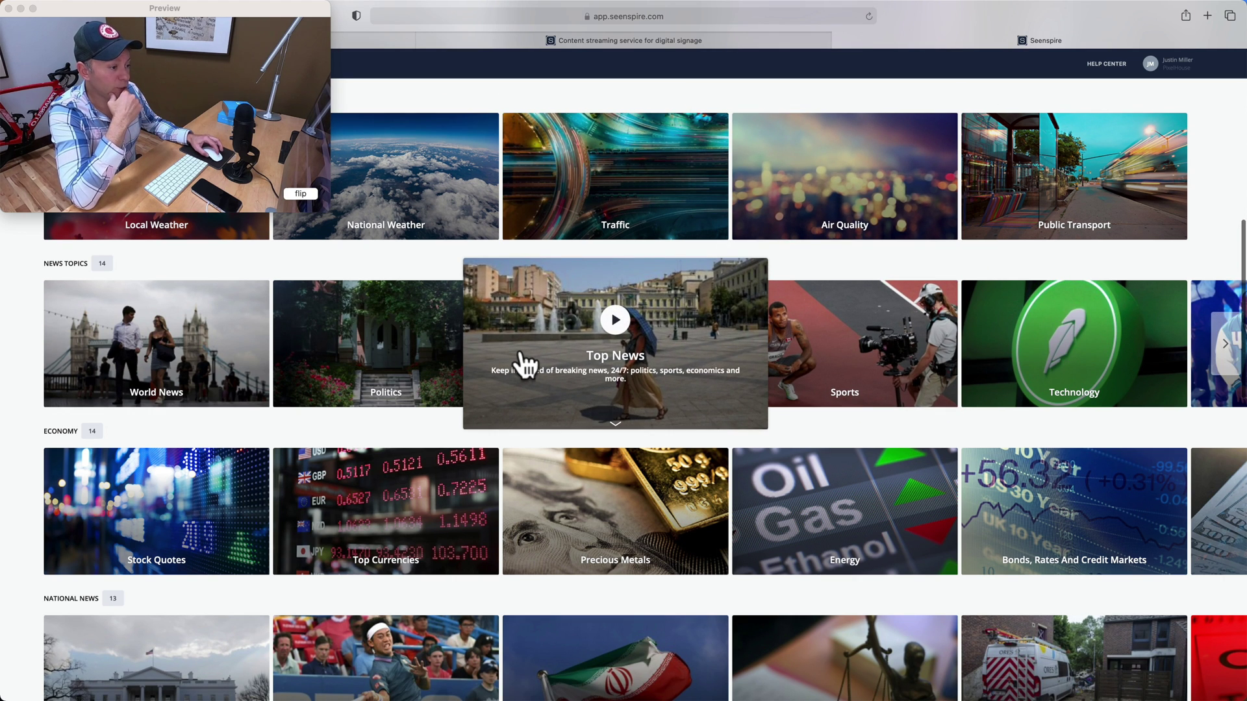
{"action": "mouse_move", "coordinate": [388, 369]}
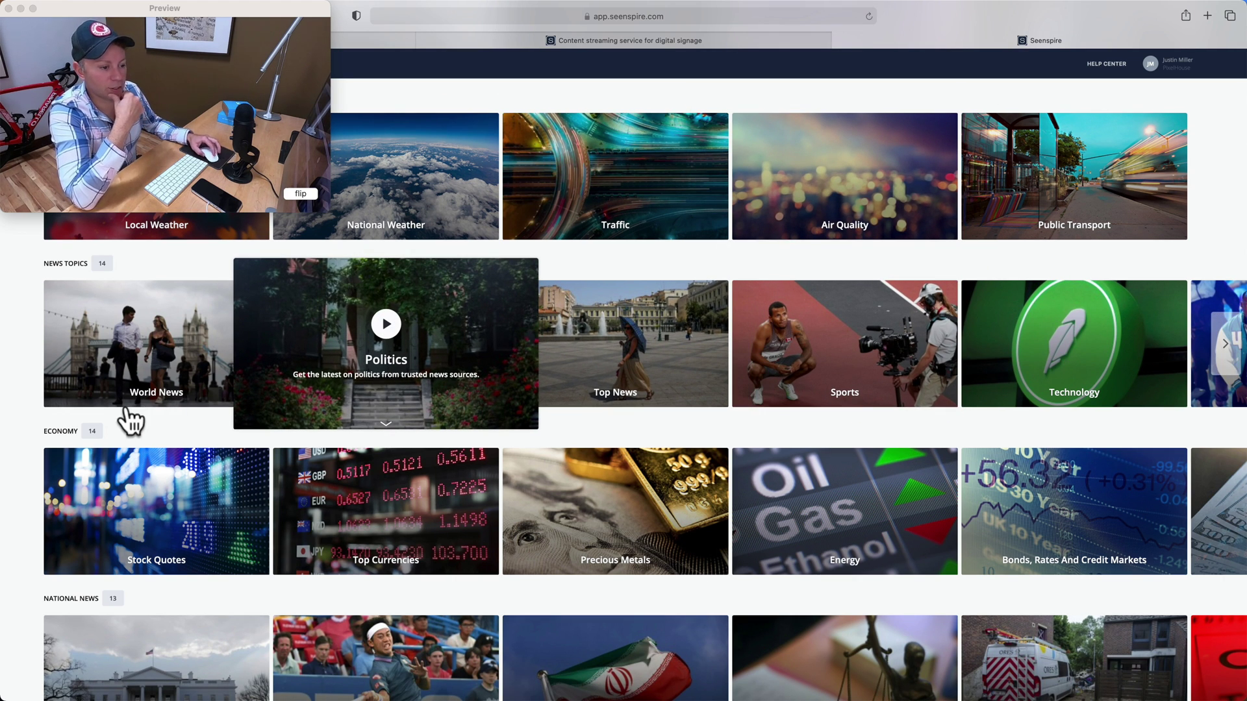
{"action": "scroll", "coordinate": [127, 419], "scroll_direction": "down", "scroll_amount": 2}
{"action": "mouse_move", "coordinate": [305, 409]}
{"action": "mouse_move", "coordinate": [398, 412]}
{"action": "scroll", "coordinate": [495, 417], "scroll_direction": "down", "scroll_amount": 5}
{"action": "scroll", "coordinate": [497, 416], "scroll_direction": "down", "scroll_amount": 3}
{"action": "mouse_move", "coordinate": [495, 400]}
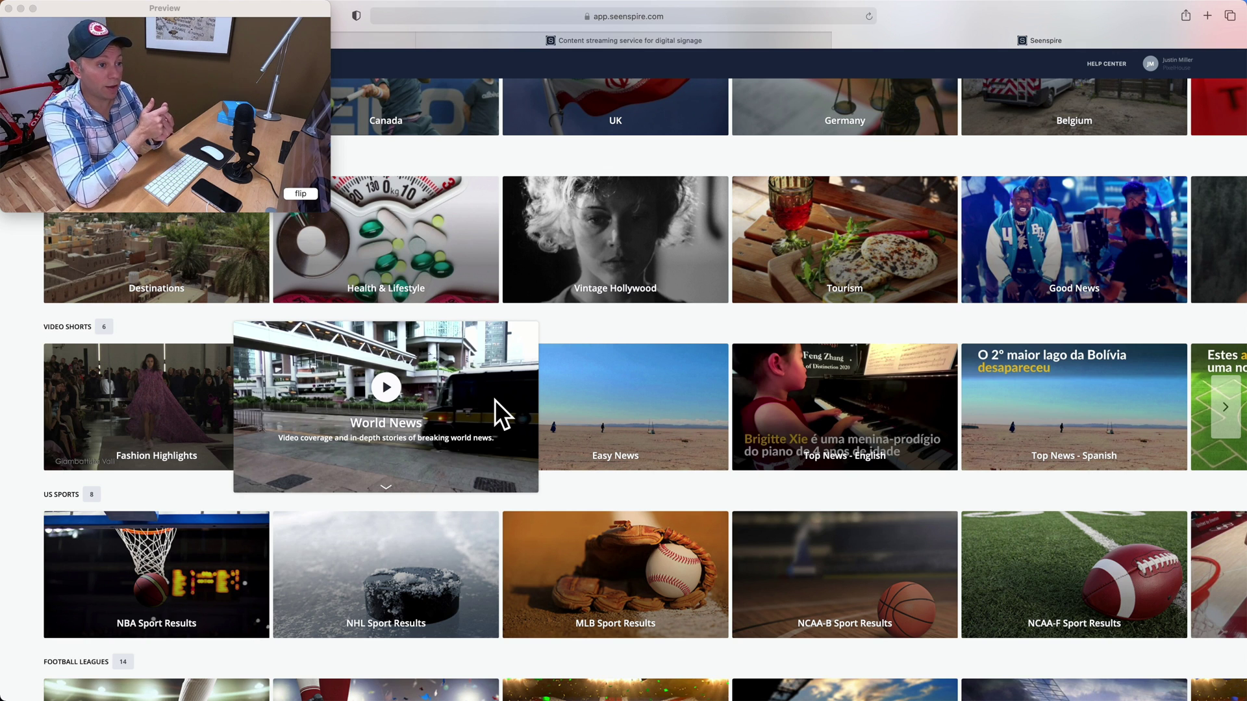
{"action": "scroll", "coordinate": [493, 400], "scroll_direction": "down", "scroll_amount": 7}
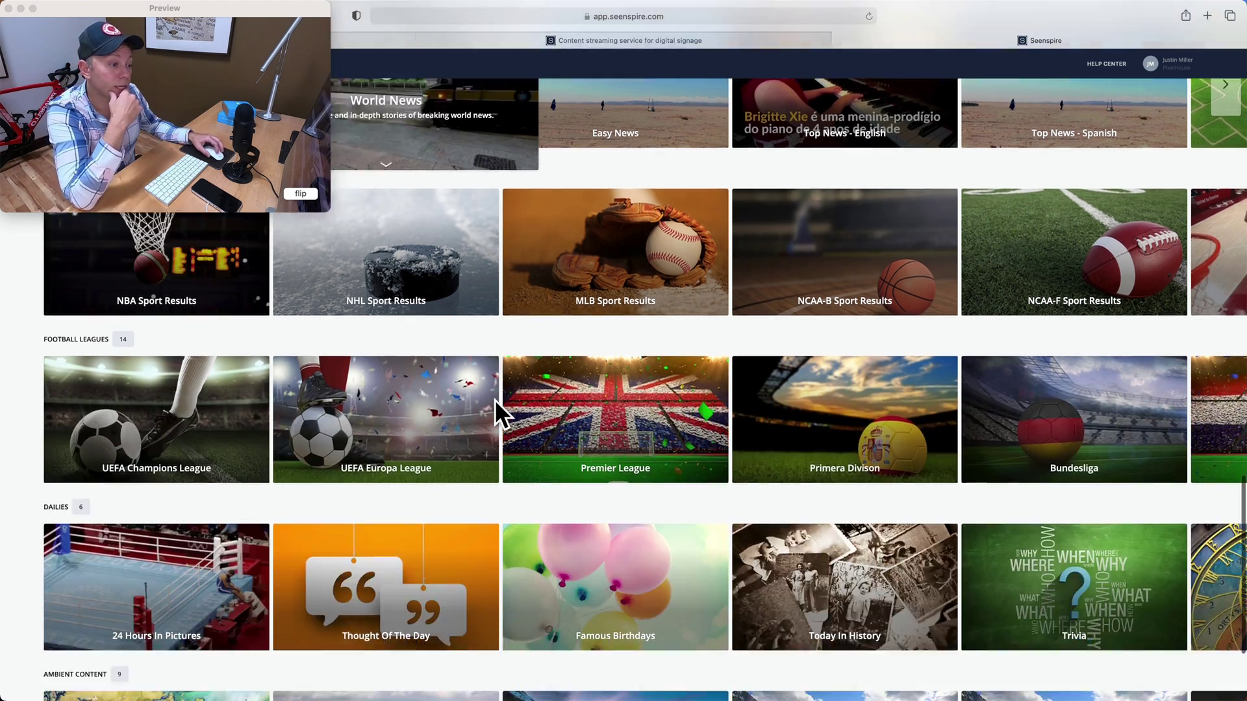
{"action": "scroll", "coordinate": [493, 399], "scroll_direction": "up", "scroll_amount": 15}
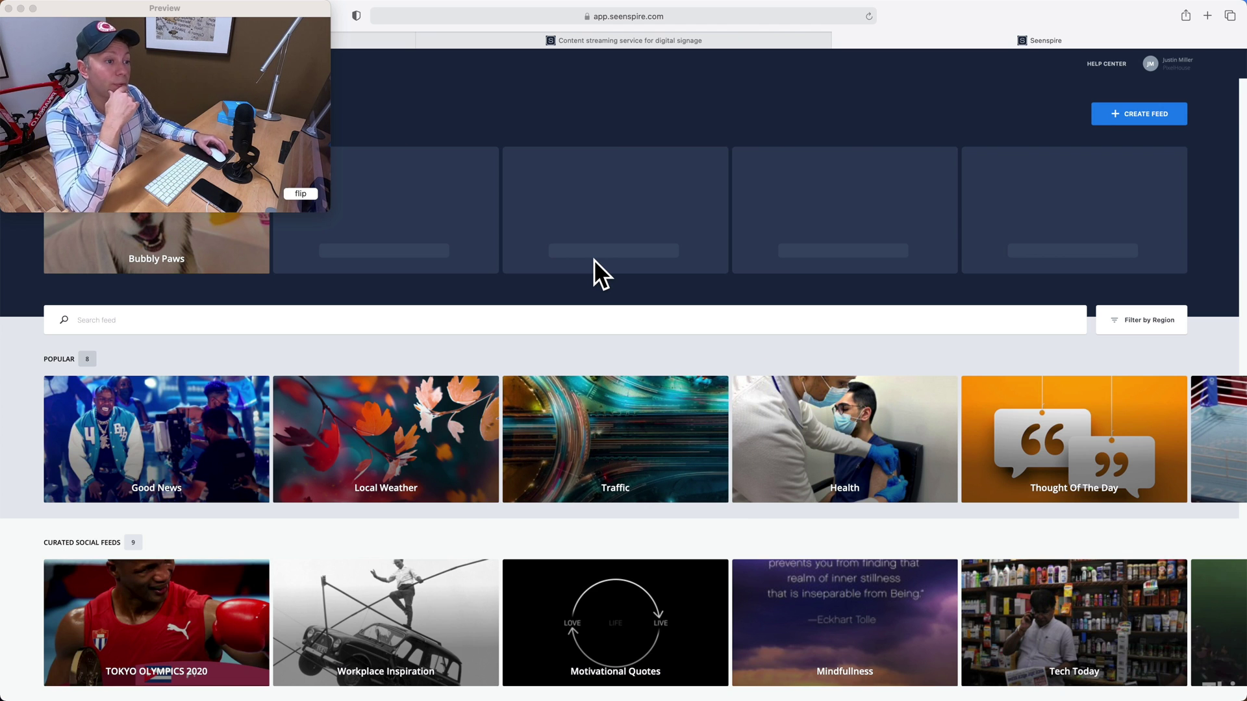
Create a new social media feed and name it 'Coca-Cola'.
{"action": "left_click", "coordinate": [1136, 114]}
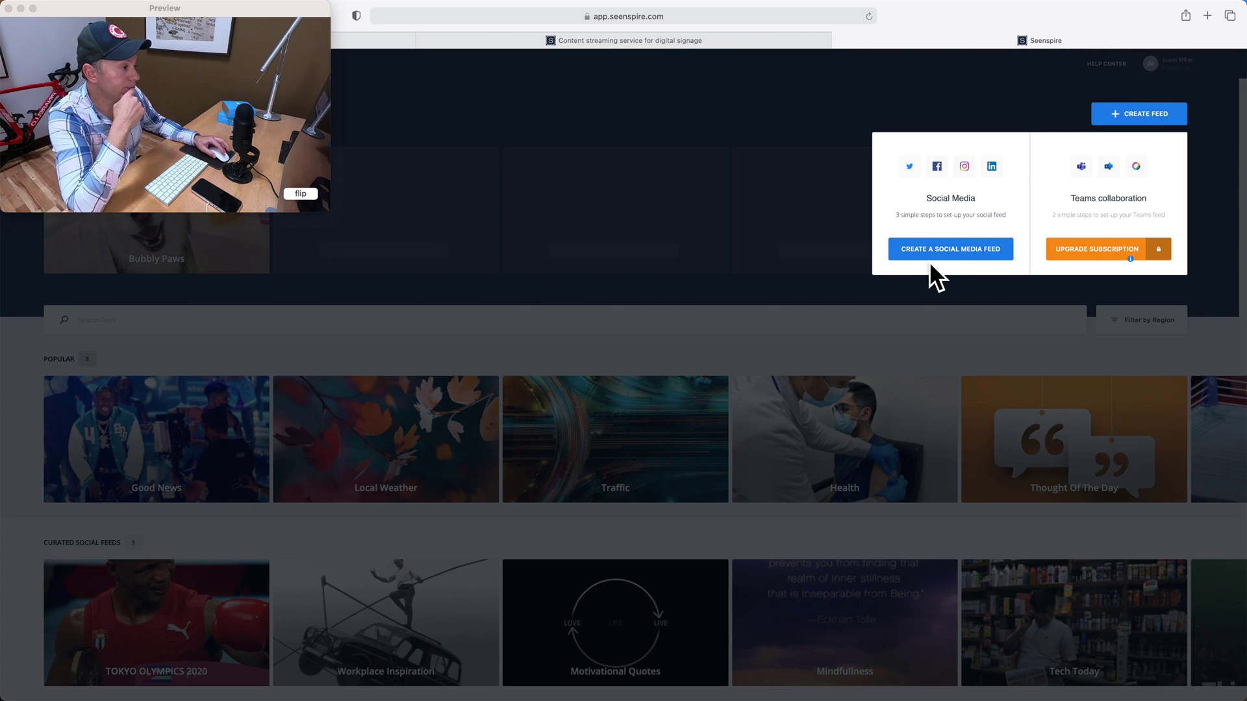
{"action": "left_click", "coordinate": [948, 249]}
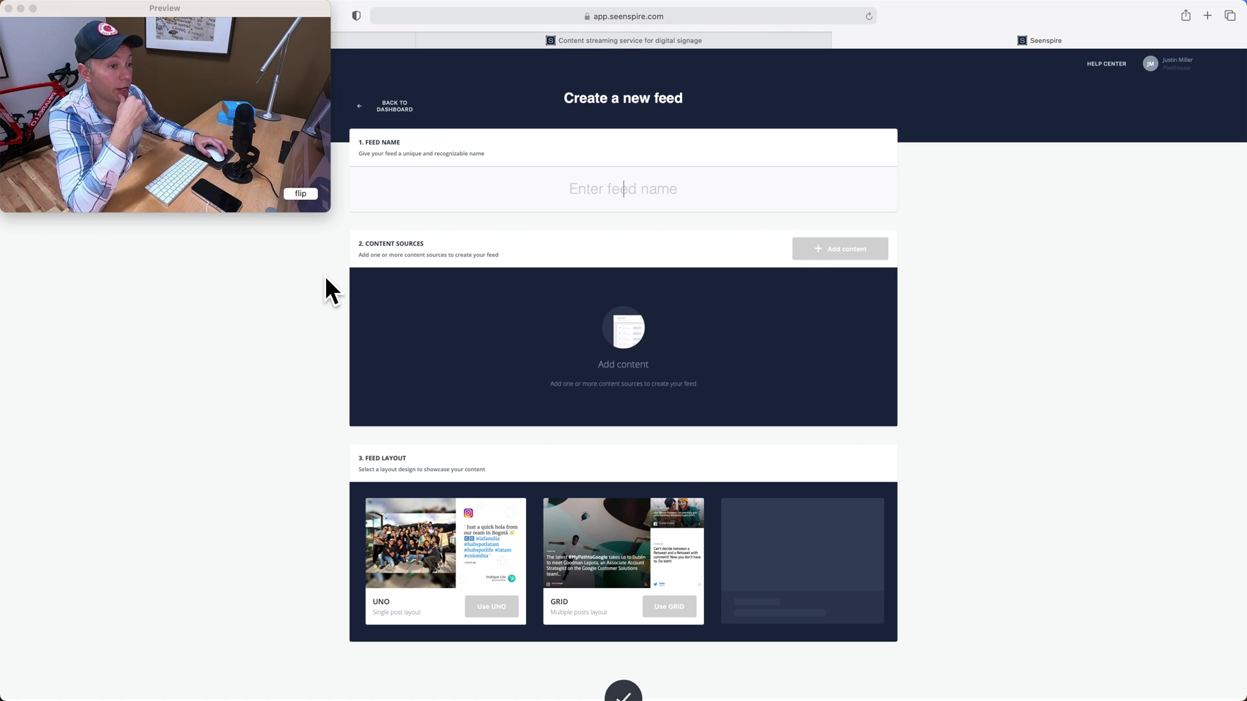
{"action": "left_click", "coordinate": [576, 193]}
{"action": "type", "text": "Coca-Cola"}
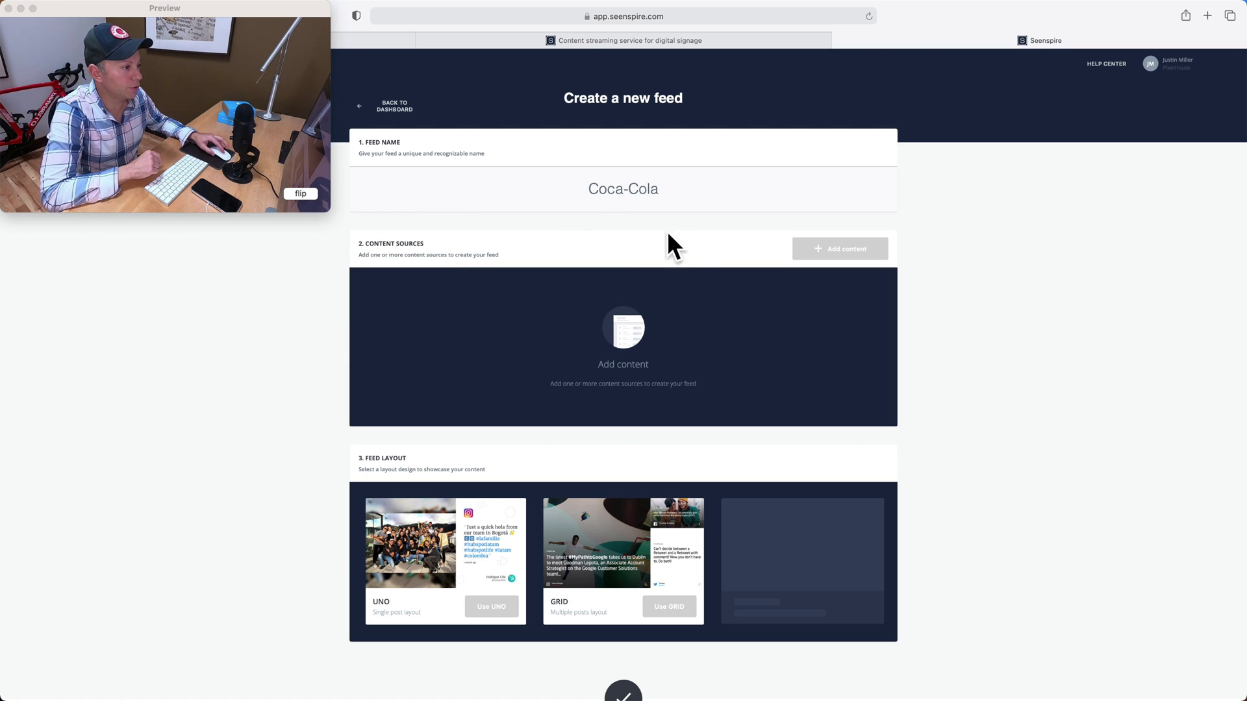
{"action": "left_click", "coordinate": [680, 246]}
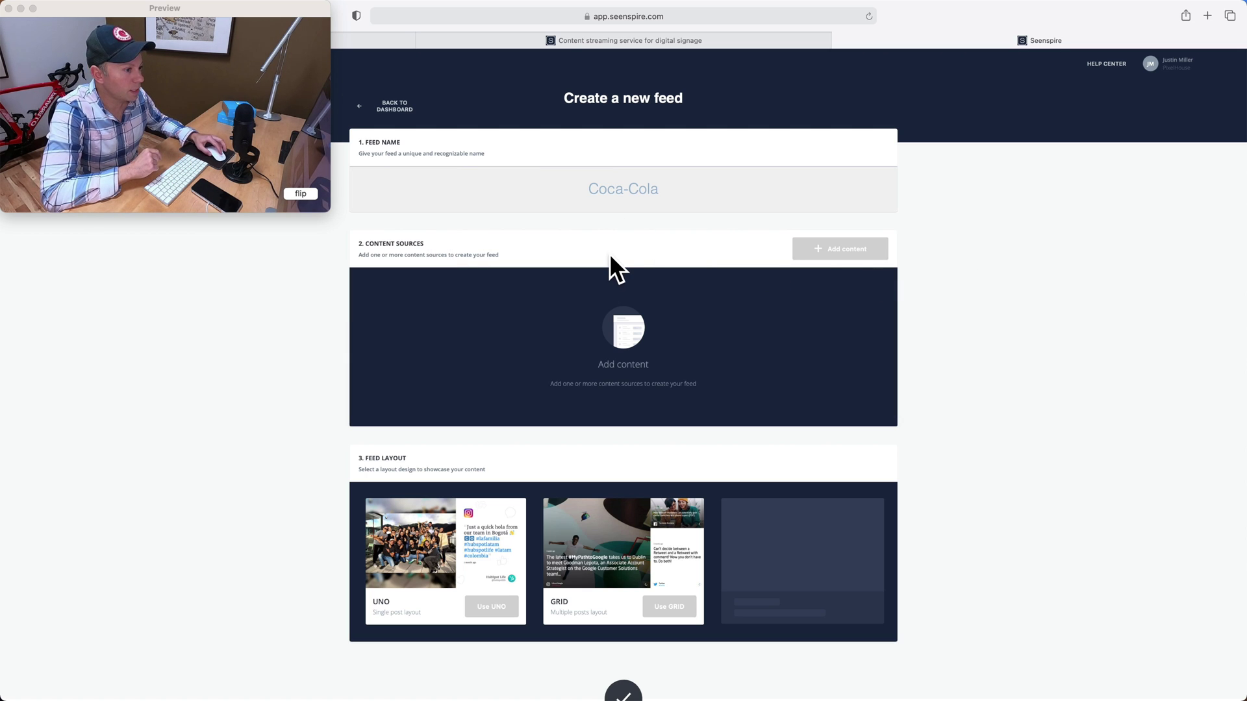
Add the connected Instagram account as a content source targeting the public account cocacola.
{"action": "left_click", "coordinate": [863, 251]}
{"action": "left_click", "coordinate": [572, 344]}
{"action": "left_click", "coordinate": [582, 376]}
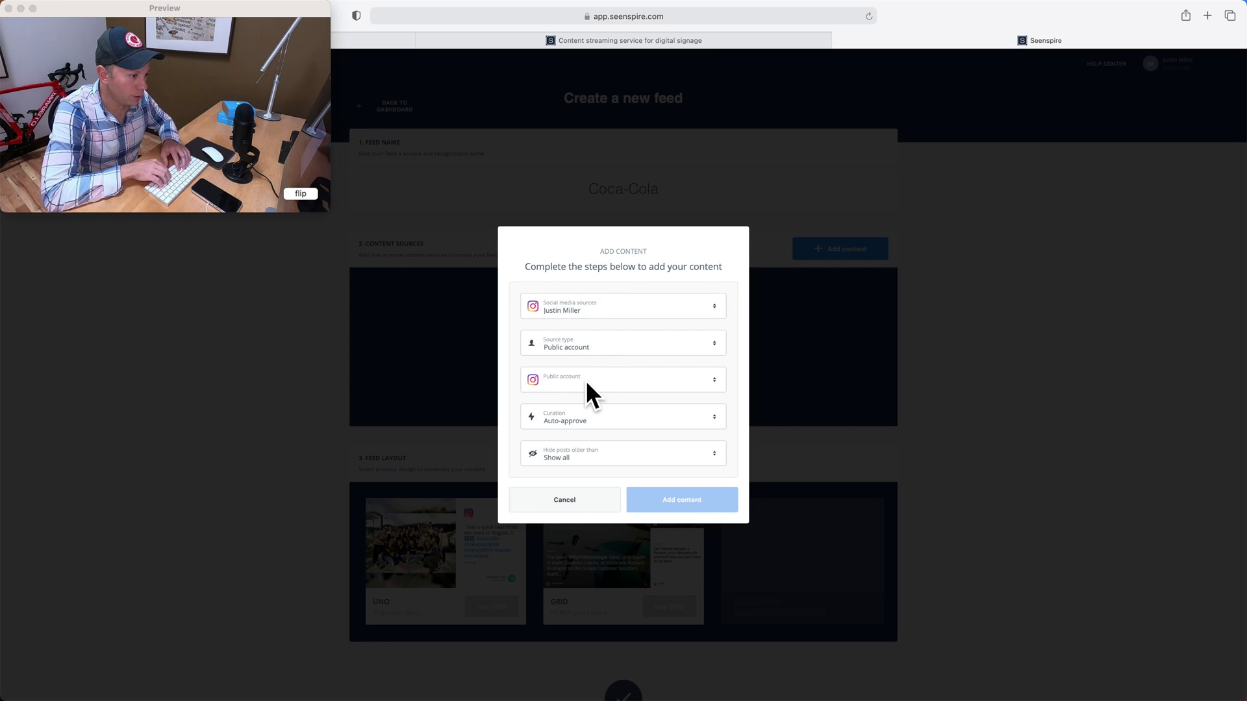
{"action": "type", "text": "@coc"}
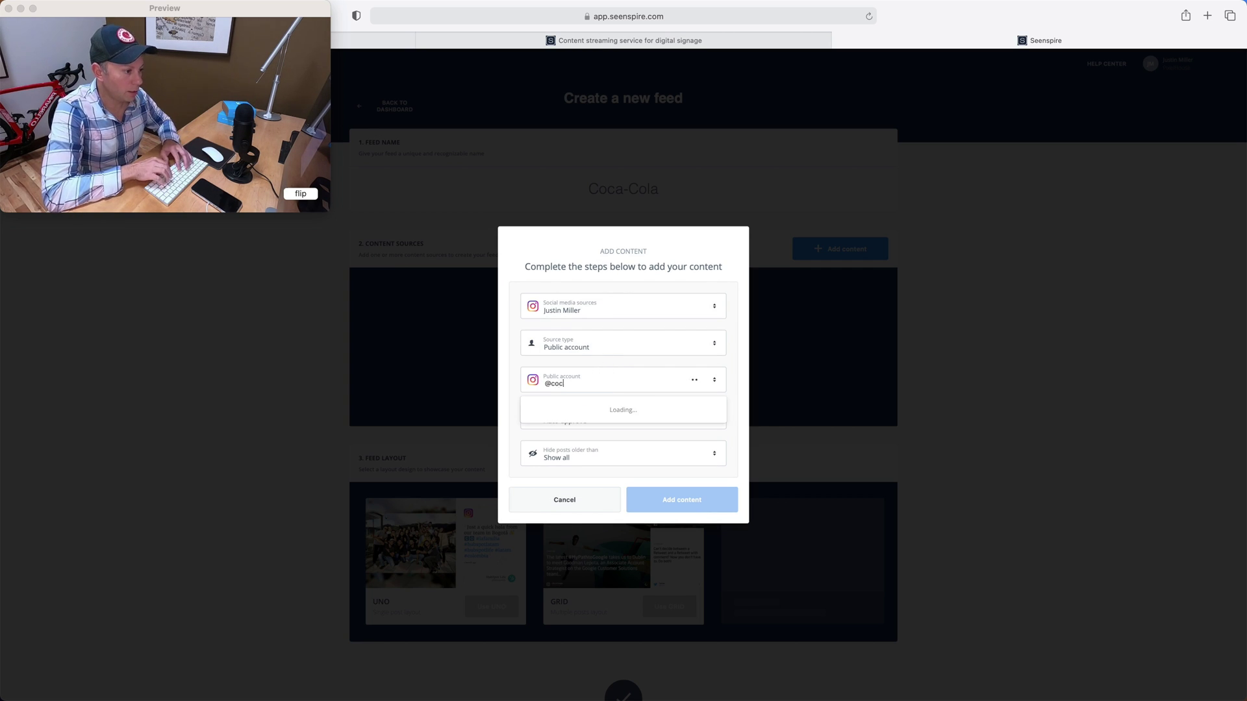
{"action": "type", "text": "acola"}
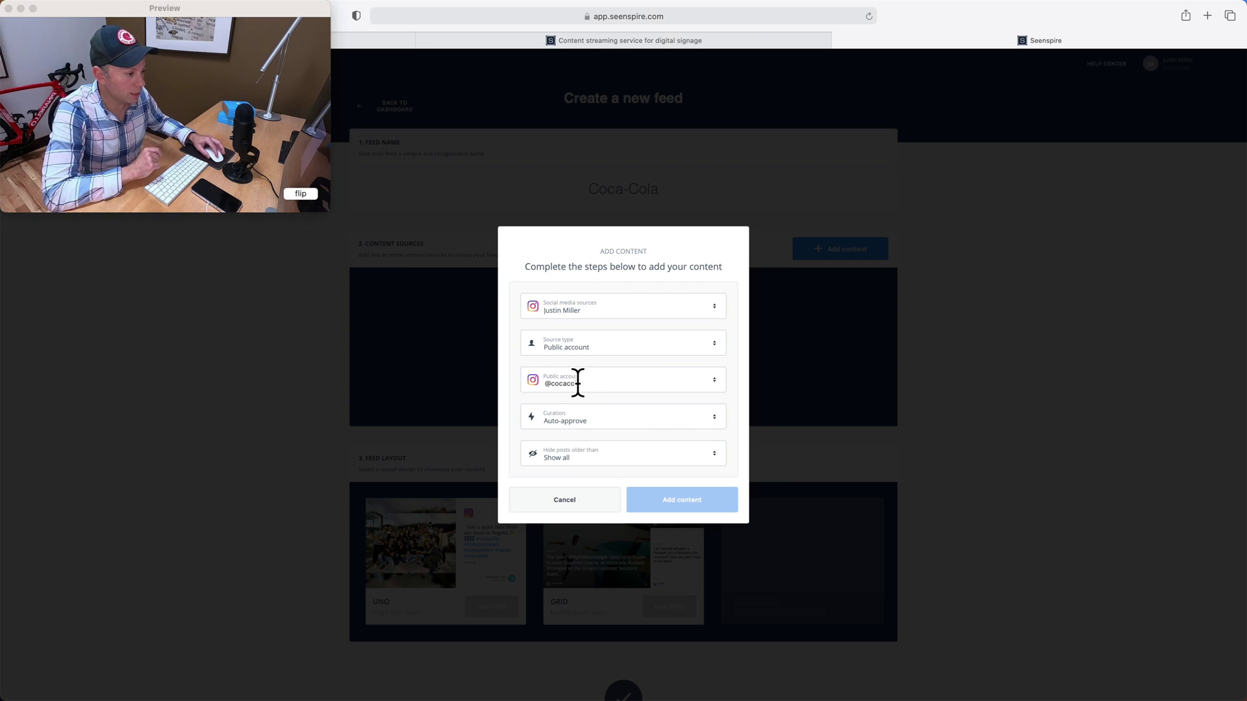
{"action": "left_click", "coordinate": [691, 380]}
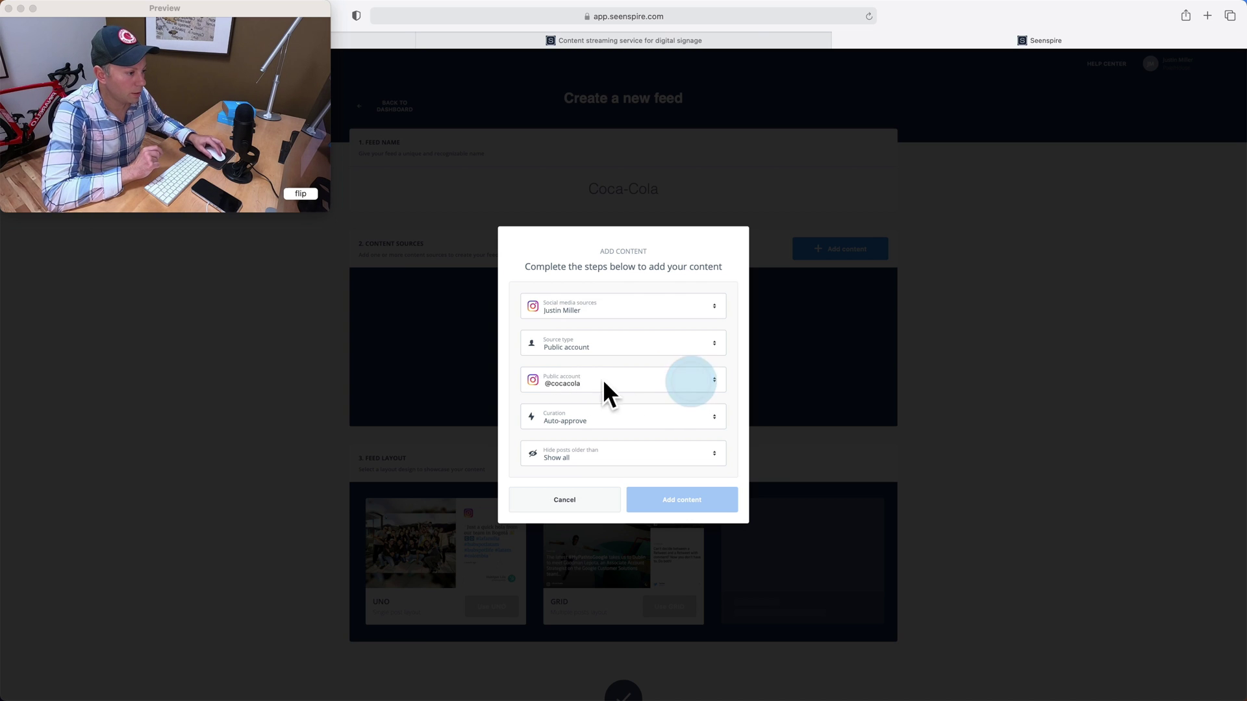
{"action": "left_click", "coordinate": [552, 384]}
{"action": "key", "text": "BackSpace"}
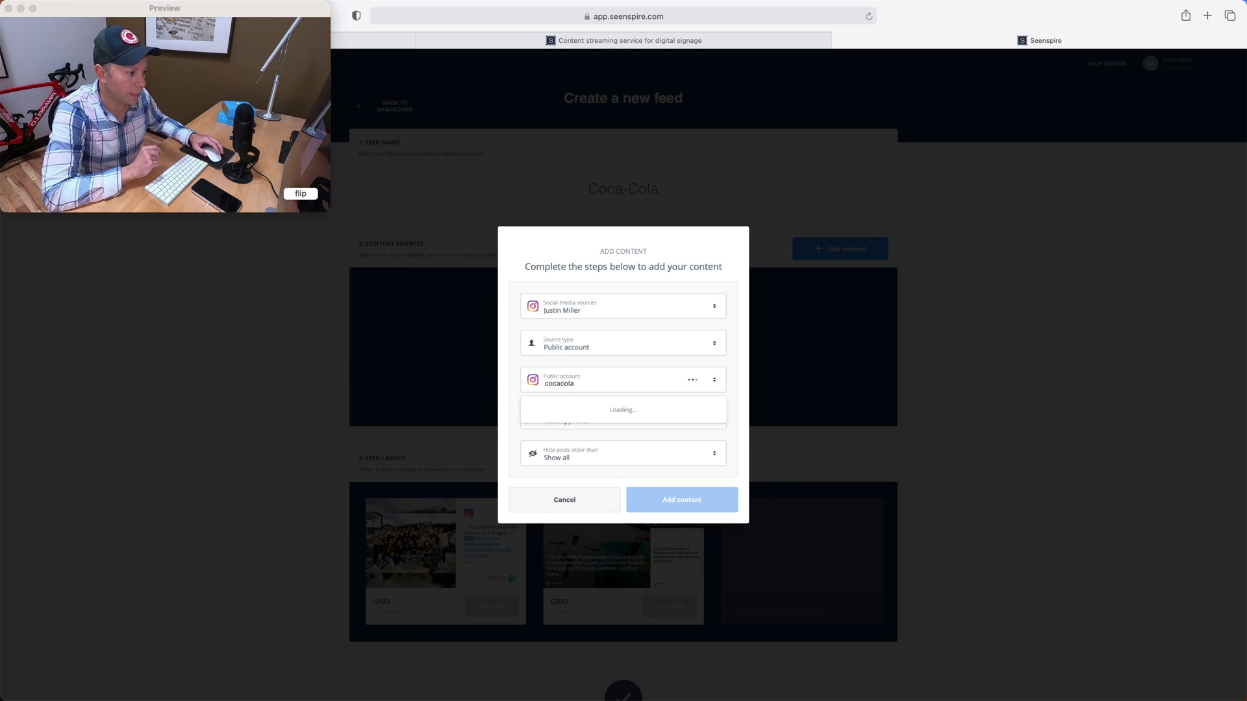
{"action": "left_click", "coordinate": [555, 415]}
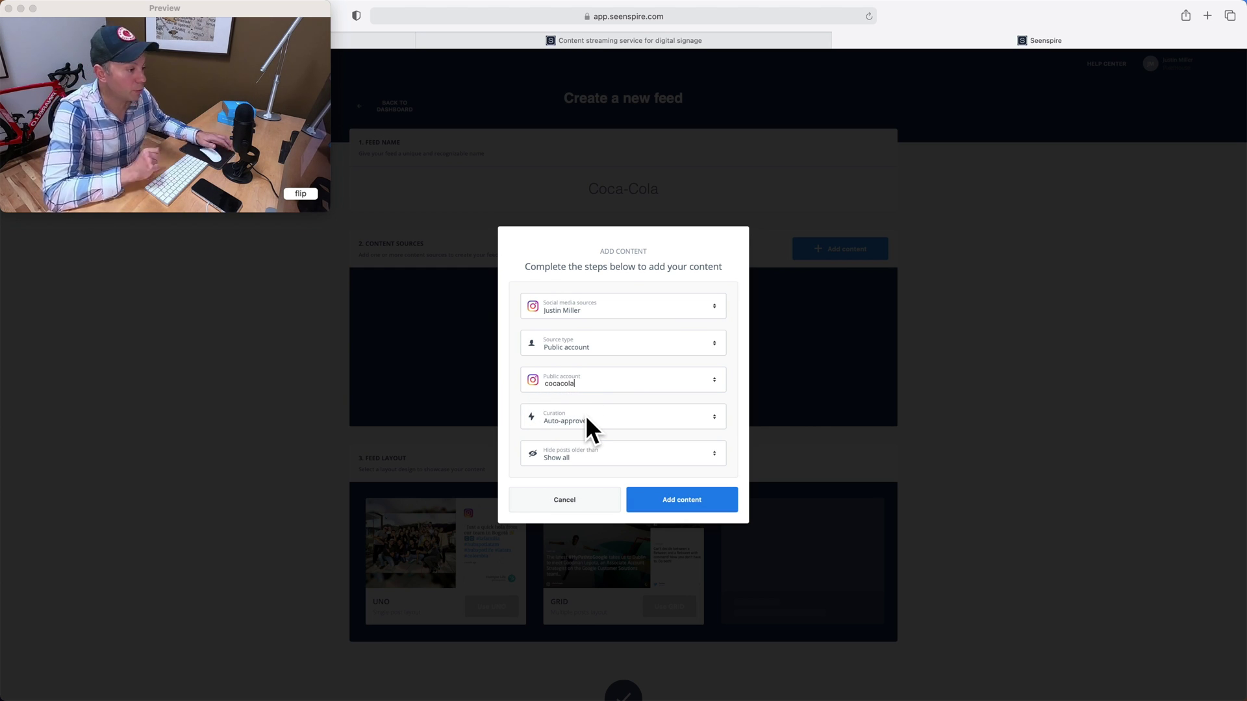
Keep auto-approve curation, hide posts older than 1 month, and submit the source.
{"action": "left_click", "coordinate": [586, 418]}
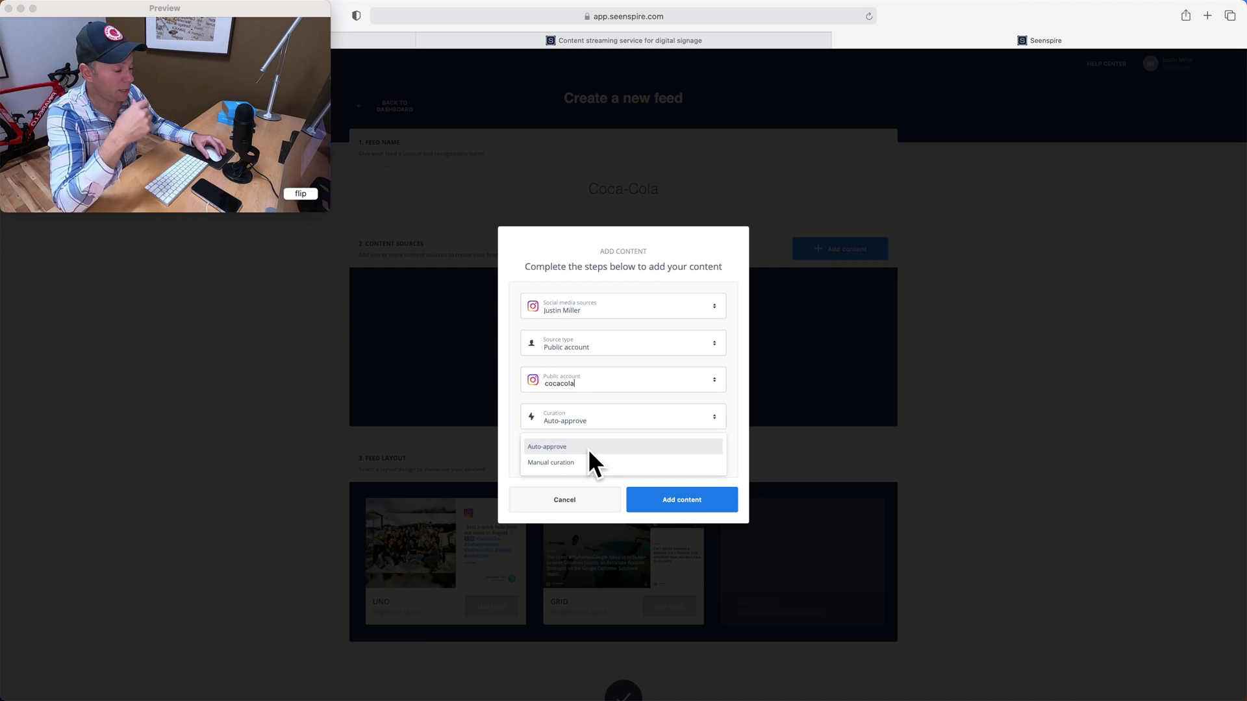
{"action": "left_click", "coordinate": [589, 451]}
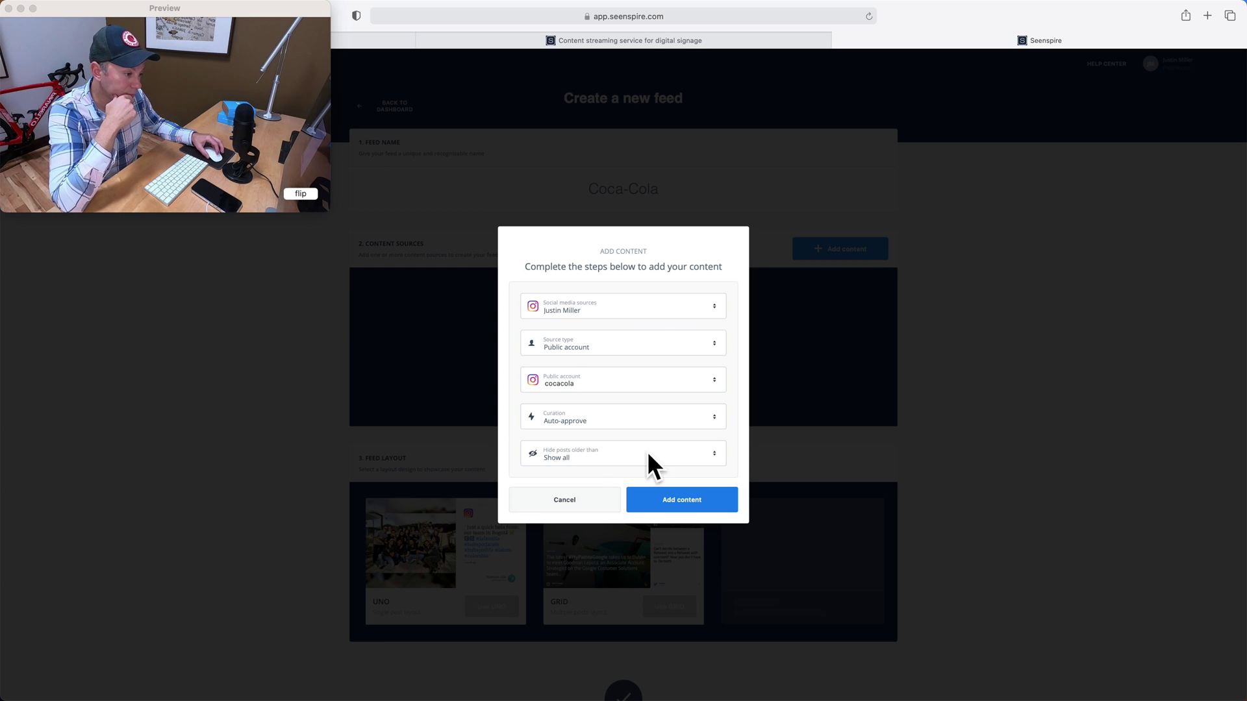
{"action": "left_click", "coordinate": [609, 451]}
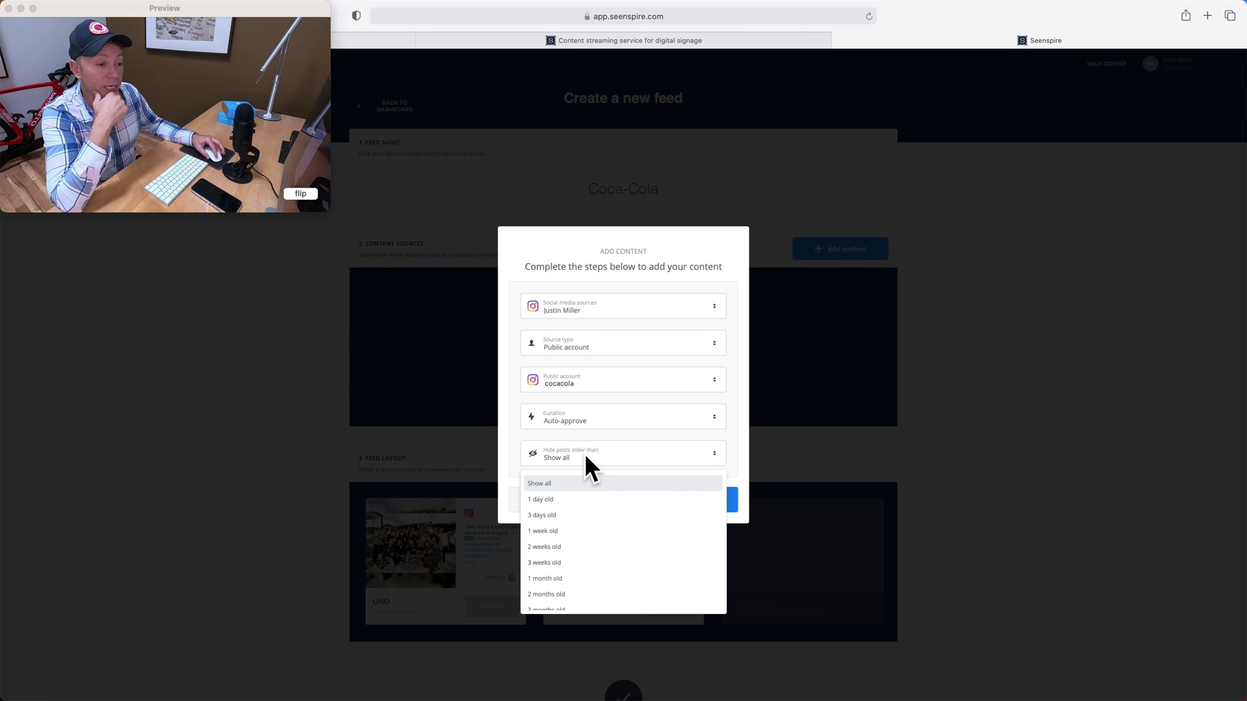
{"action": "left_click", "coordinate": [572, 575]}
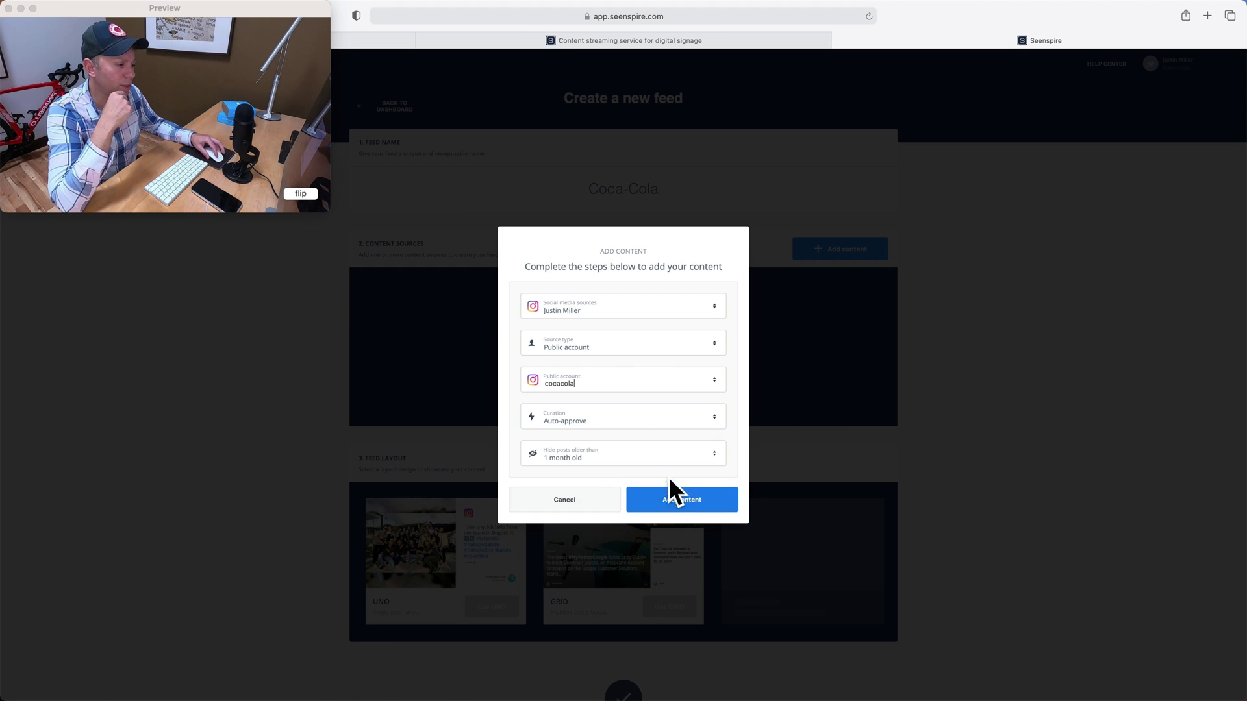
{"action": "left_click", "coordinate": [680, 501]}
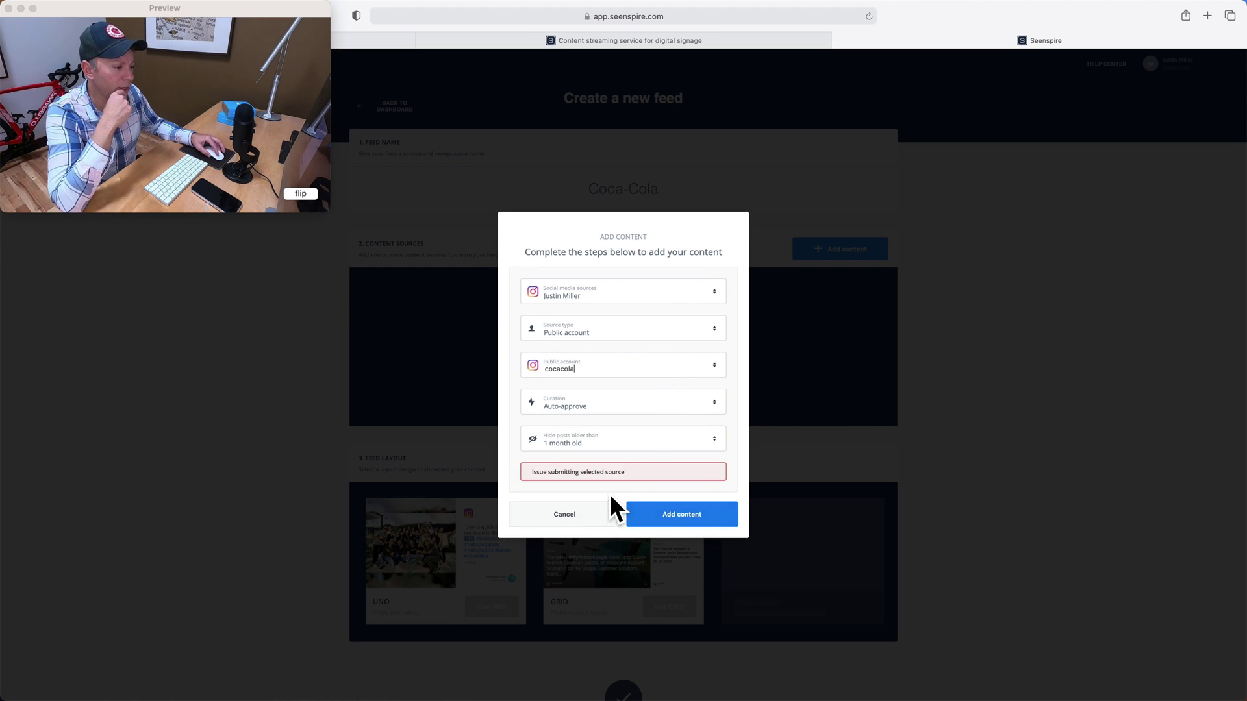
Retry adding the cocacola source, pick the UNO single-post layout and finish the Coca-Cola feed setup.
{"action": "left_click", "coordinate": [660, 509]}
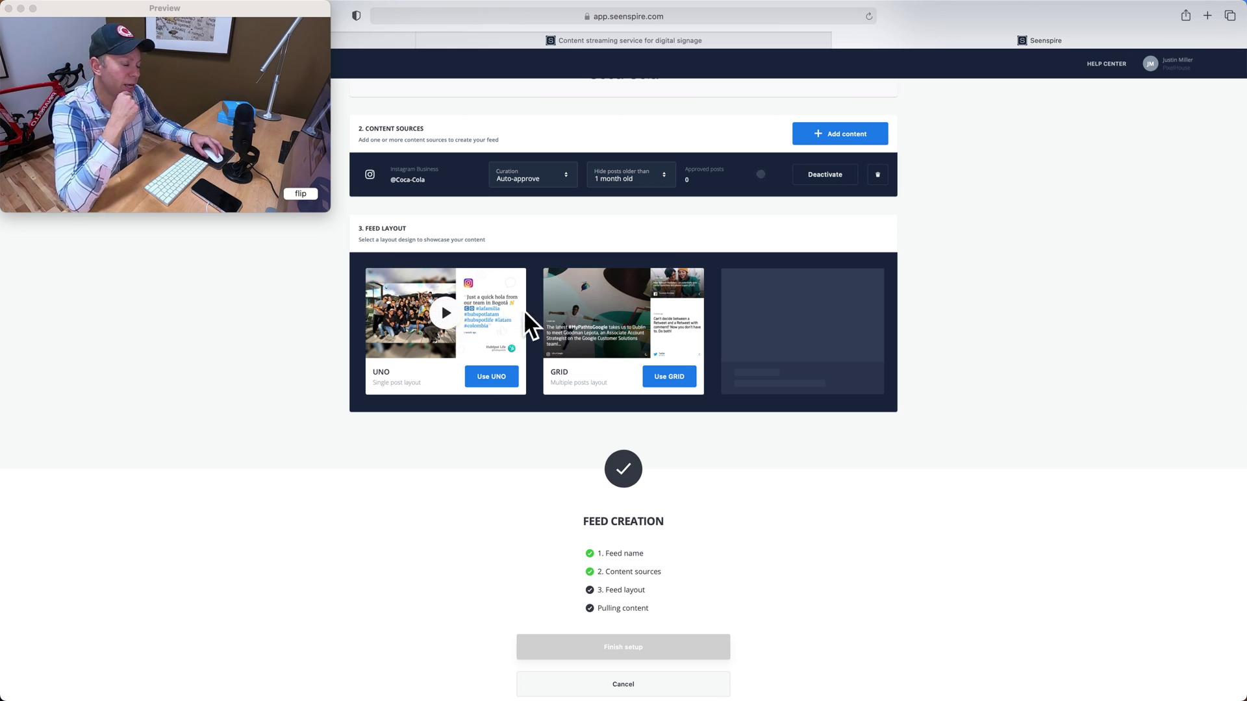
{"action": "mouse_move", "coordinate": [571, 323]}
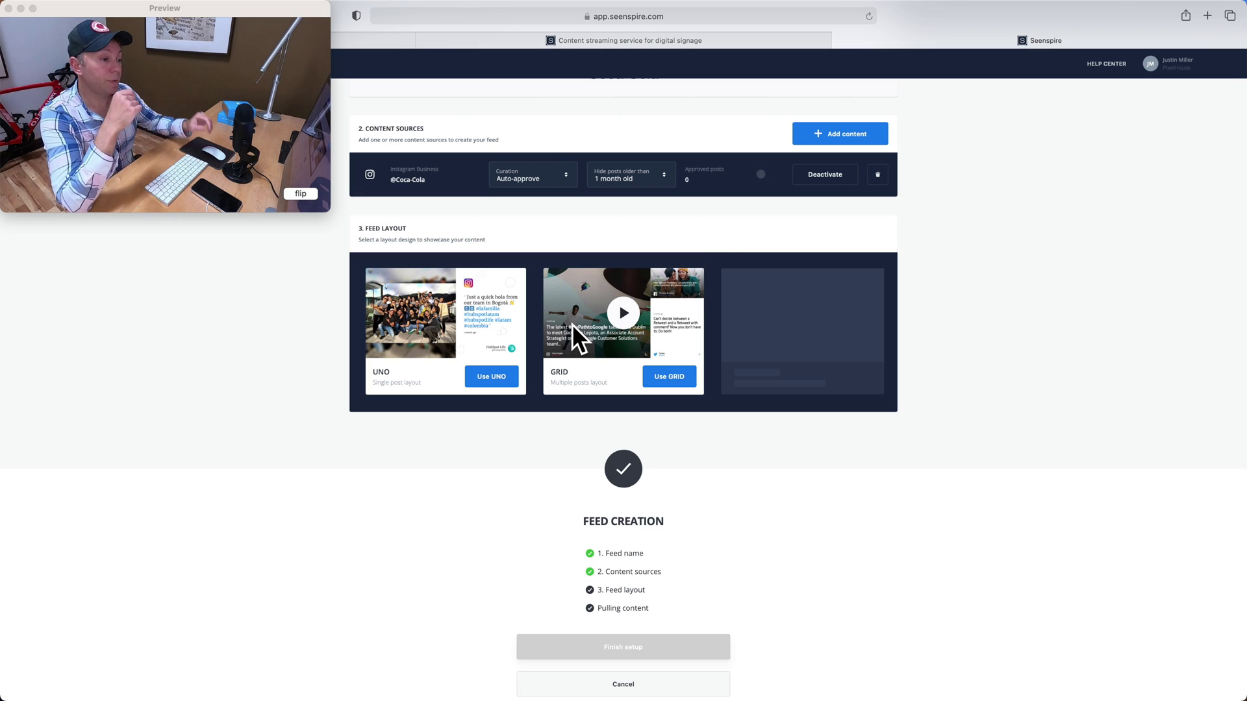
{"action": "mouse_move", "coordinate": [388, 350]}
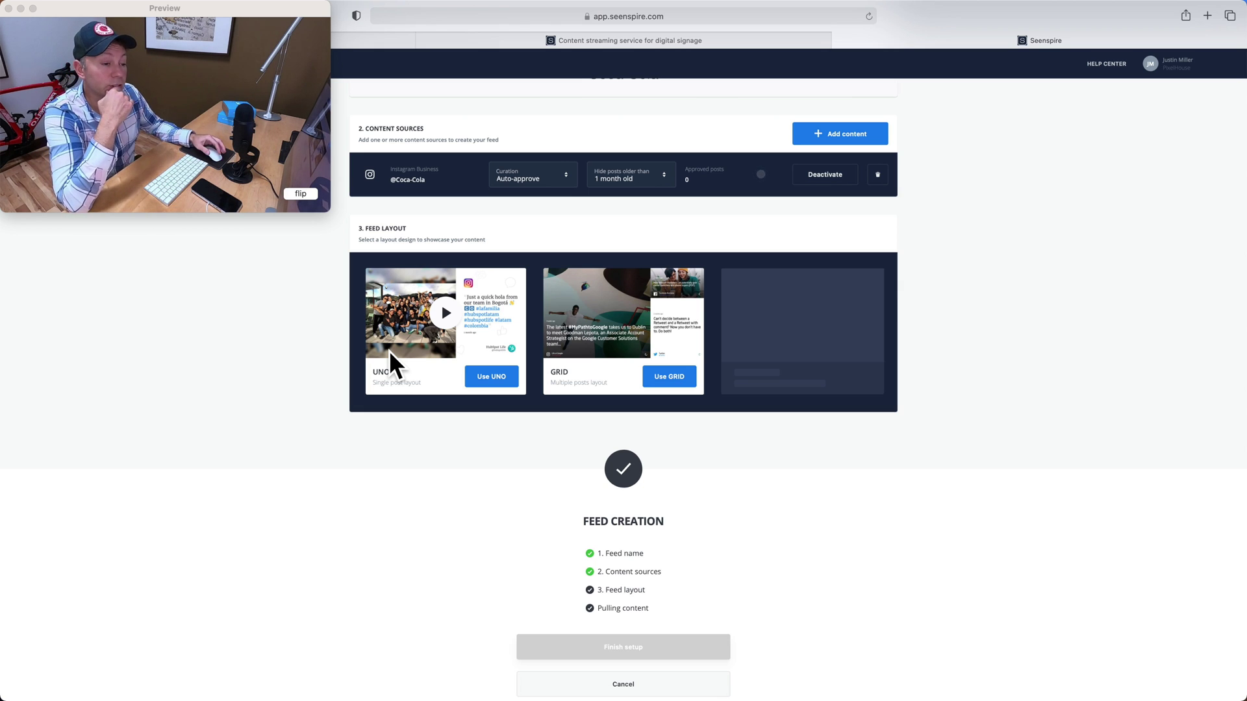
{"action": "left_click", "coordinate": [492, 376]}
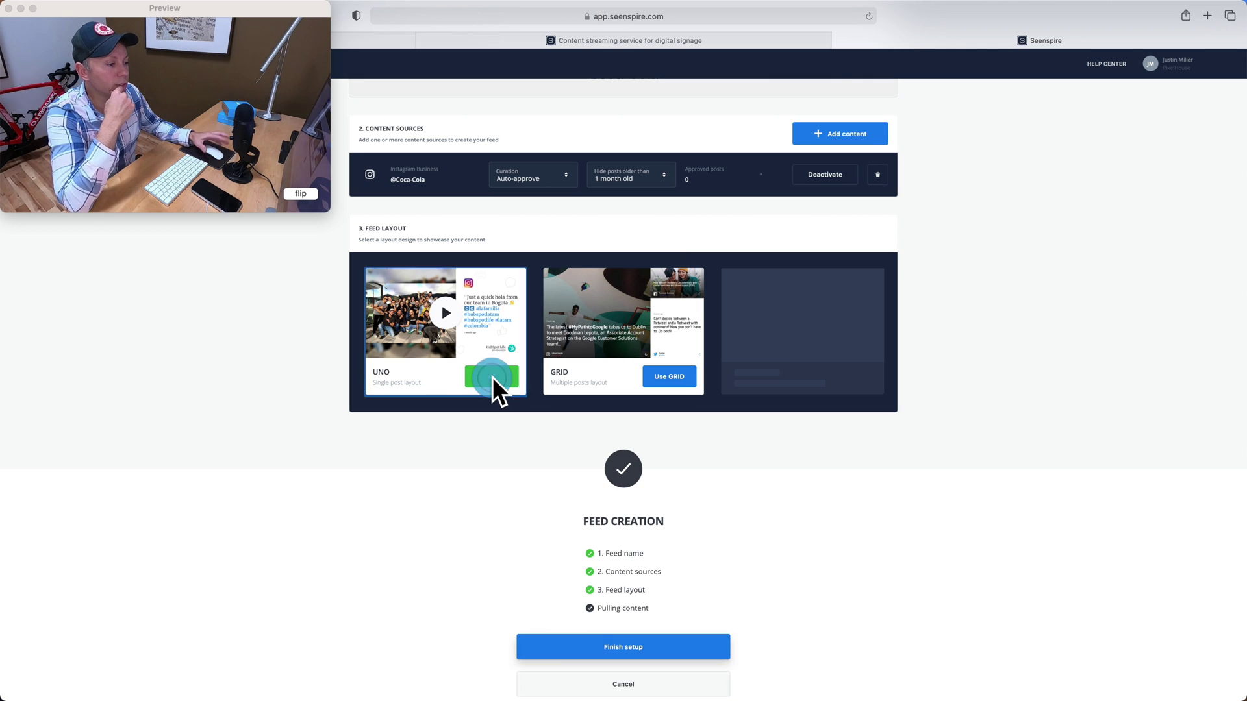
{"action": "left_click", "coordinate": [628, 645]}
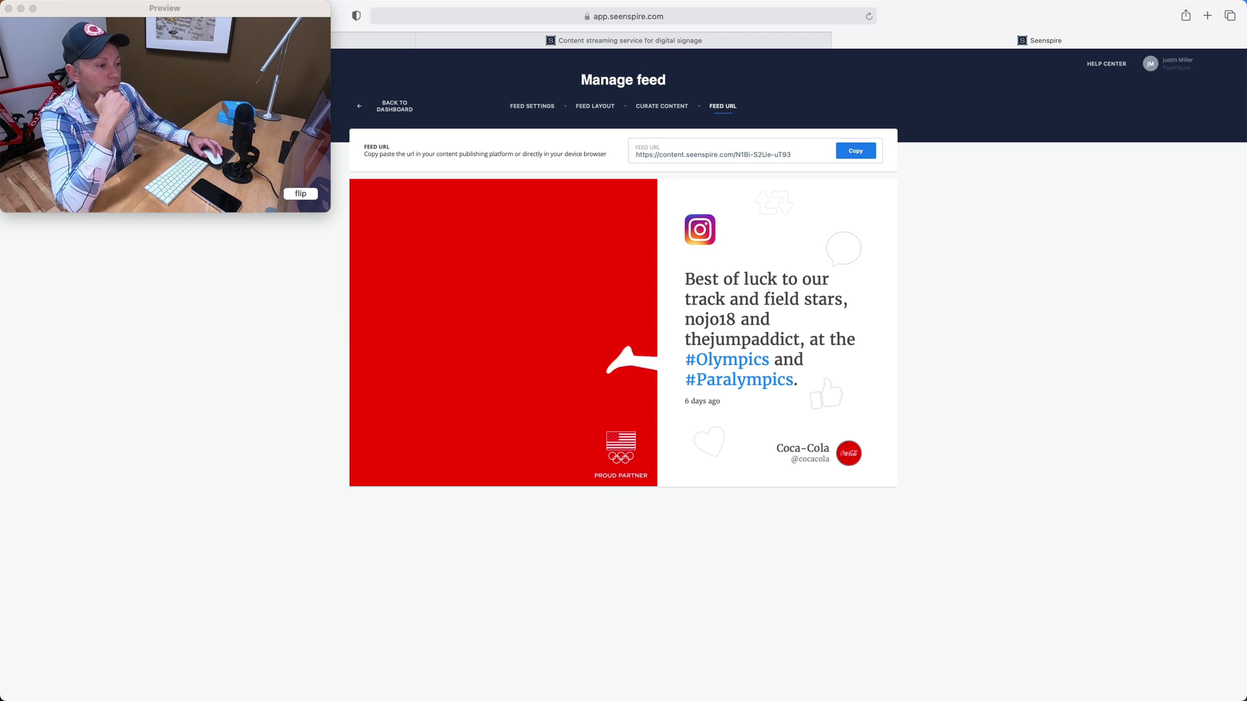
{"action": "left_click", "coordinate": [1041, 310]}
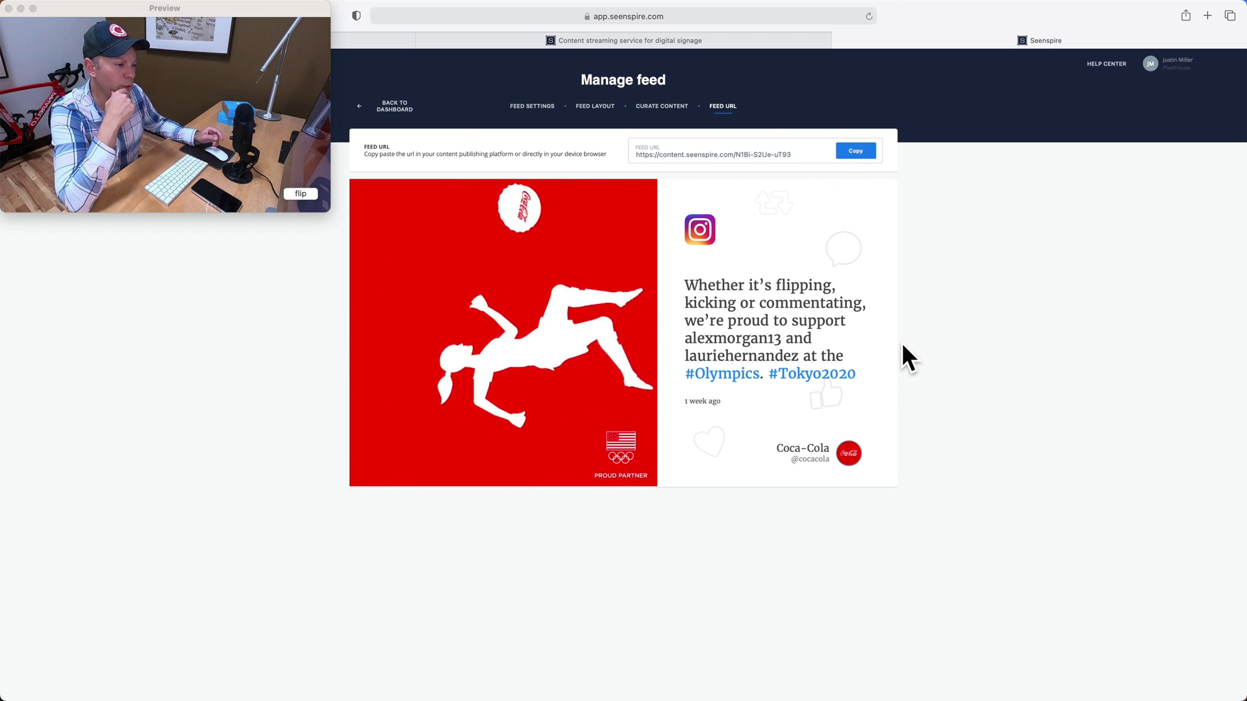
{"action": "left_click", "coordinate": [543, 107]}
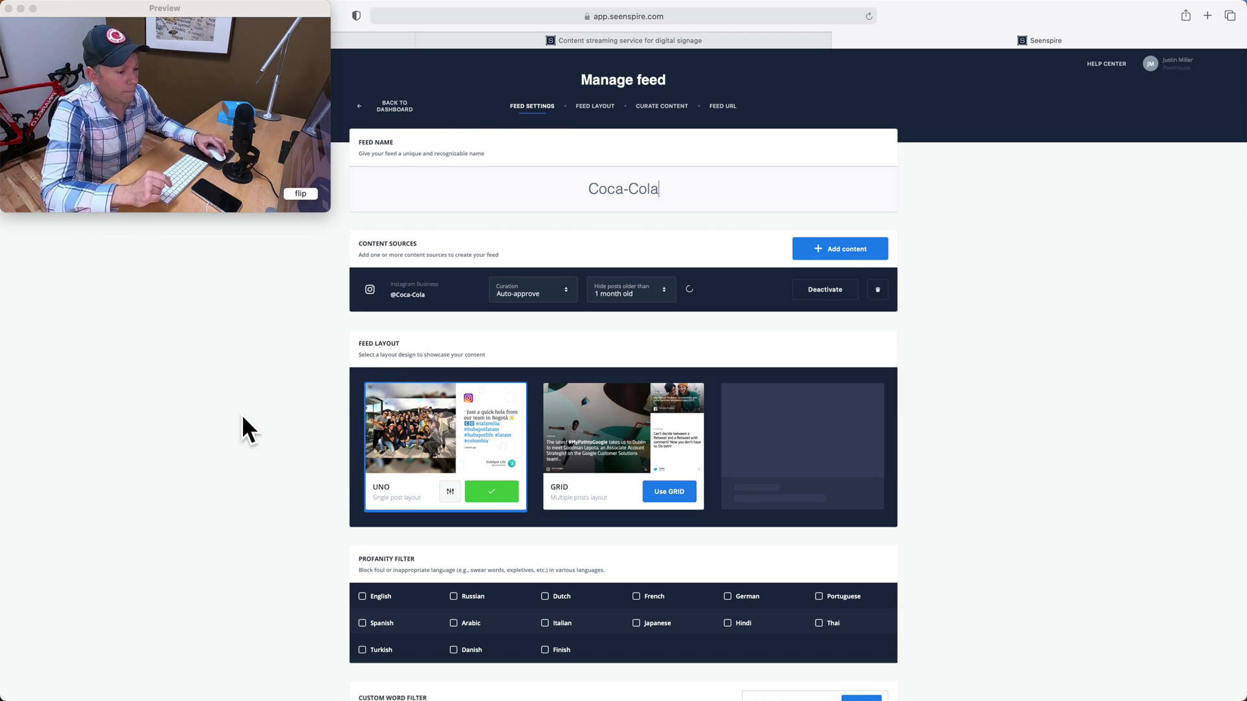
{"action": "scroll", "coordinate": [244, 413], "scroll_direction": "down", "scroll_amount": 3}
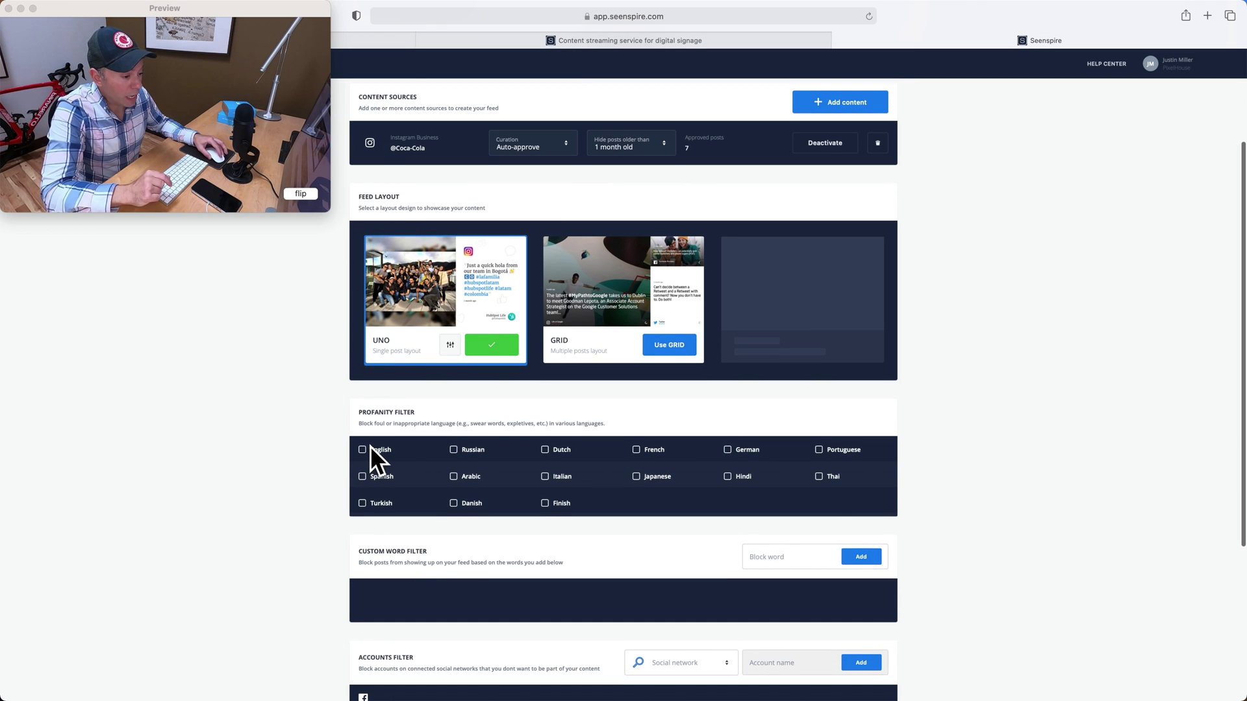
{"action": "scroll", "coordinate": [314, 446], "scroll_direction": "down", "scroll_amount": 2}
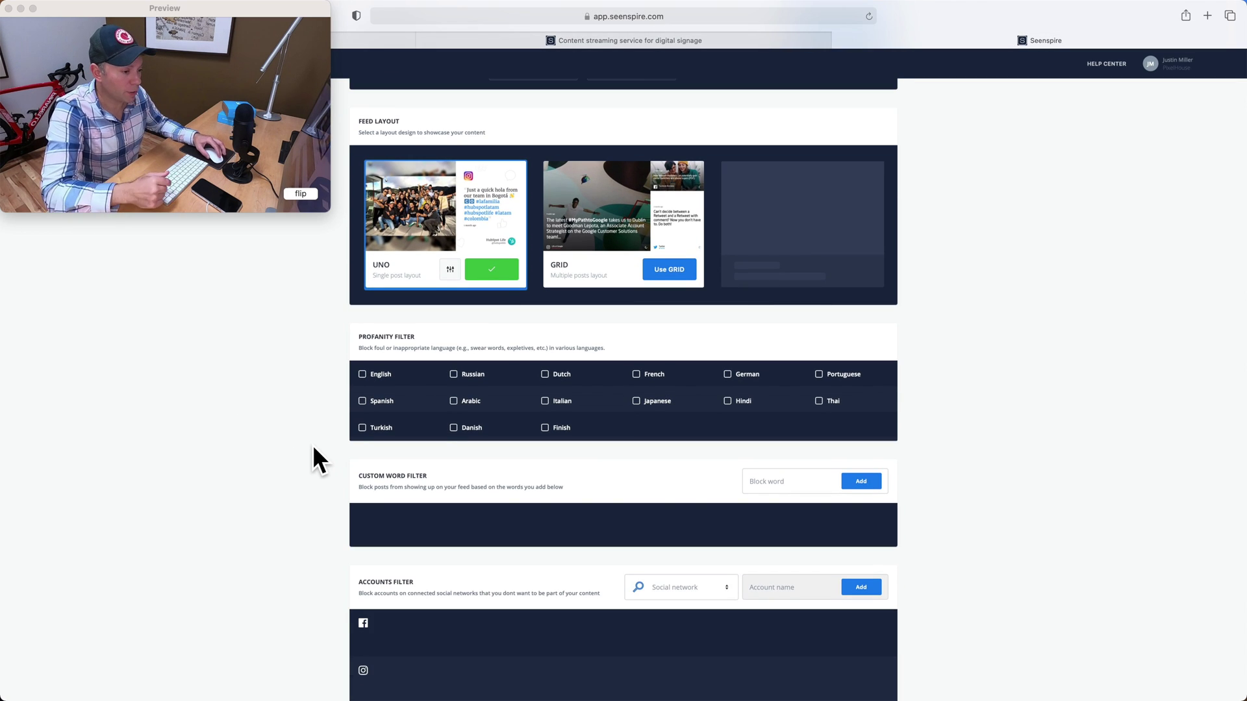
{"action": "scroll", "coordinate": [313, 447], "scroll_direction": "down", "scroll_amount": 3}
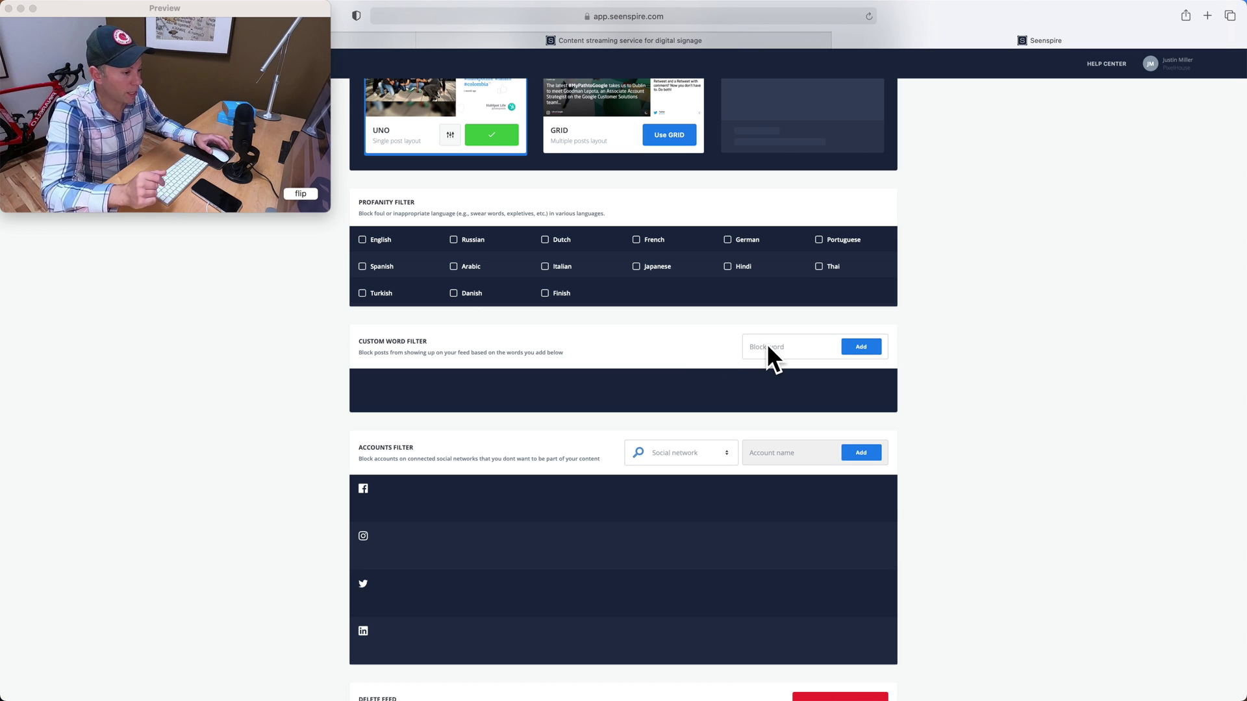
{"action": "scroll", "coordinate": [427, 409], "scroll_direction": "down", "scroll_amount": 1}
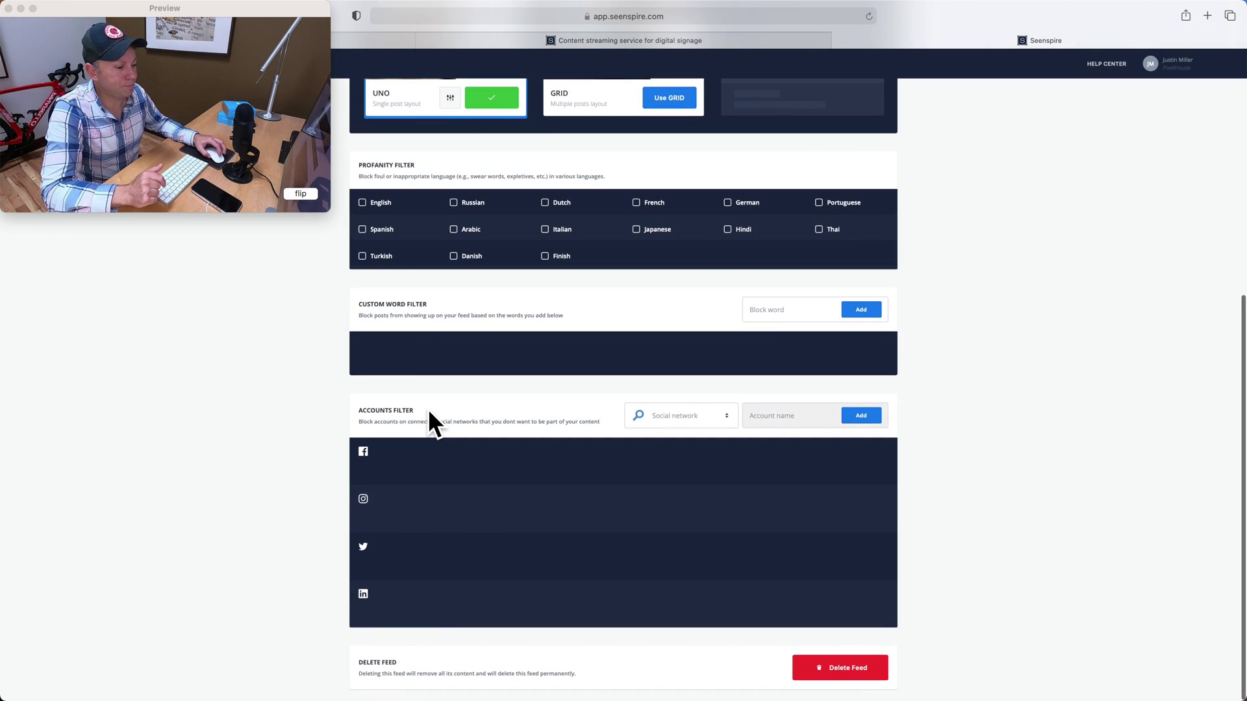
{"action": "scroll", "coordinate": [427, 408], "scroll_direction": "up", "scroll_amount": 10}
{"action": "left_click", "coordinate": [580, 171]}
Change the Coca-Cola feed layout's font type to Arial.
{"action": "left_click", "coordinate": [604, 107]}
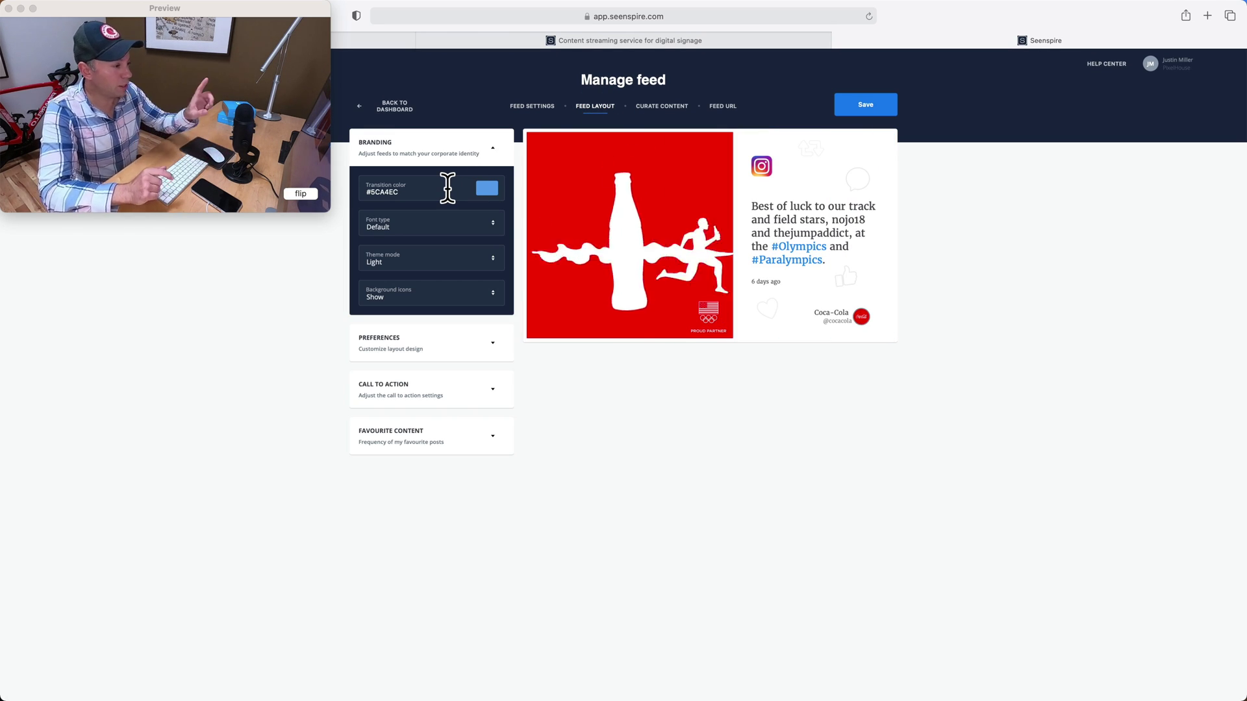
{"action": "left_click", "coordinate": [450, 188]}
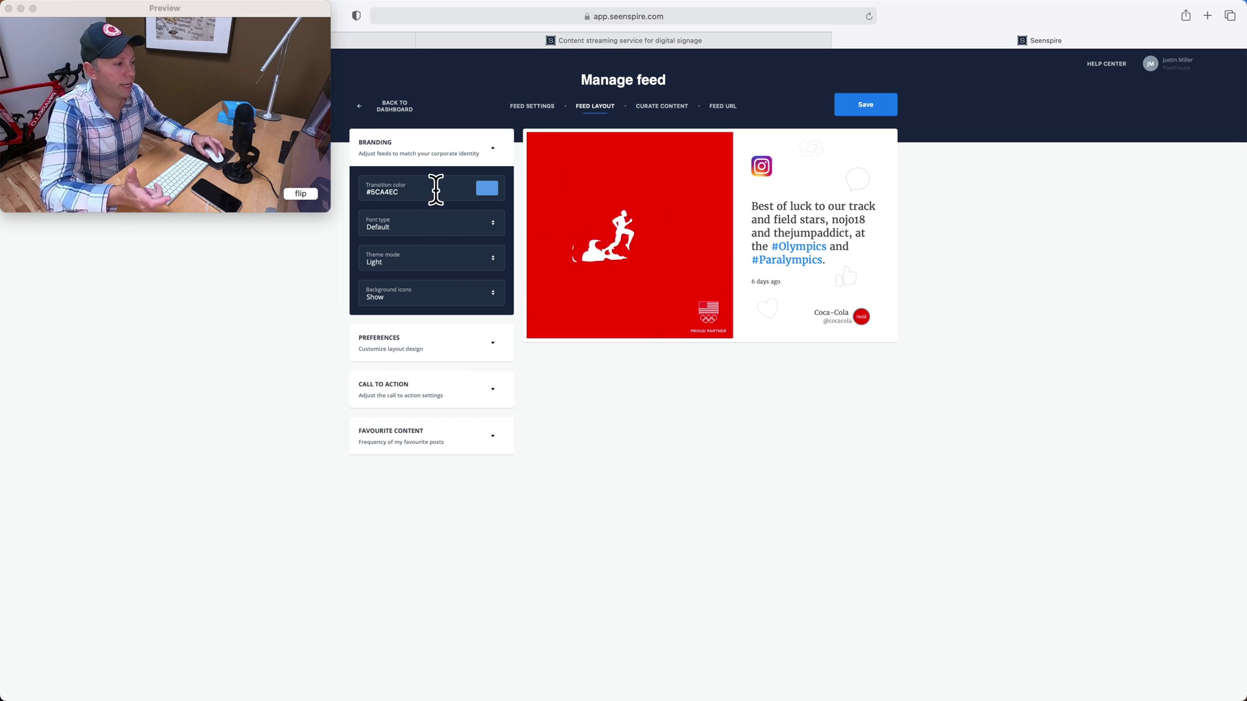
{"action": "left_click", "coordinate": [460, 222]}
{"action": "left_click", "coordinate": [424, 271]}
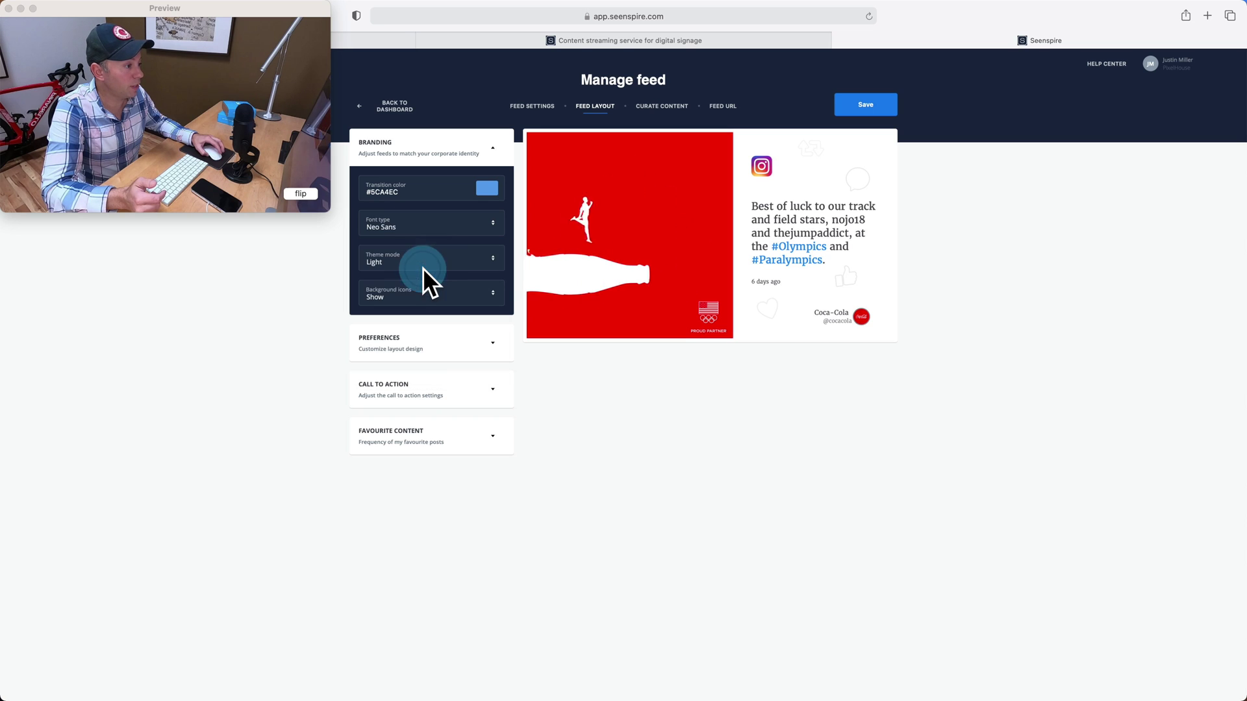
{"action": "left_click", "coordinate": [433, 226]}
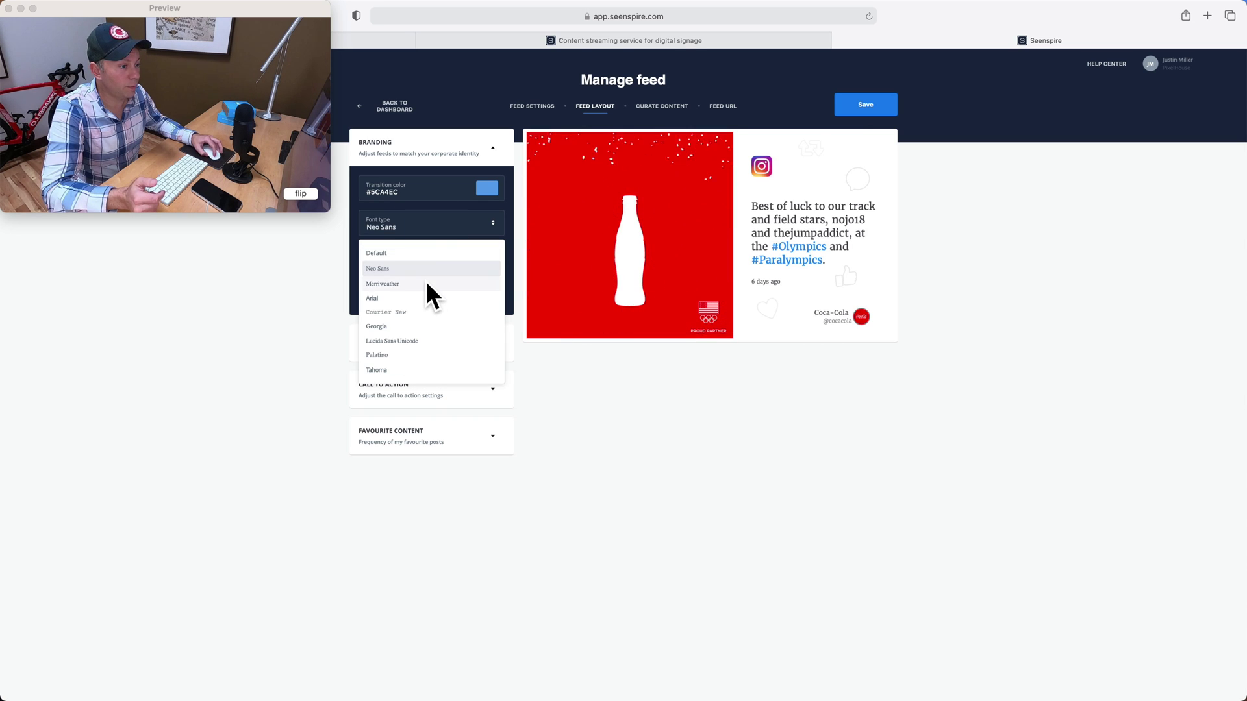
{"action": "left_click", "coordinate": [419, 297]}
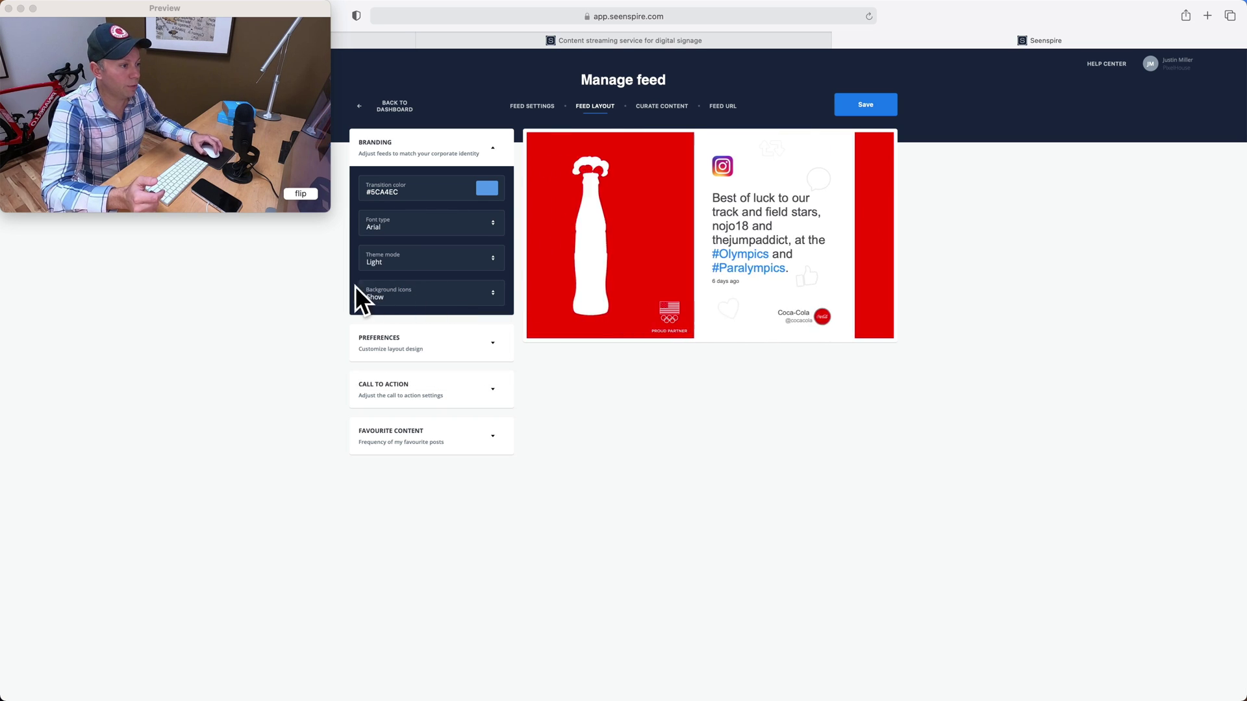
{"action": "left_click", "coordinate": [294, 283]}
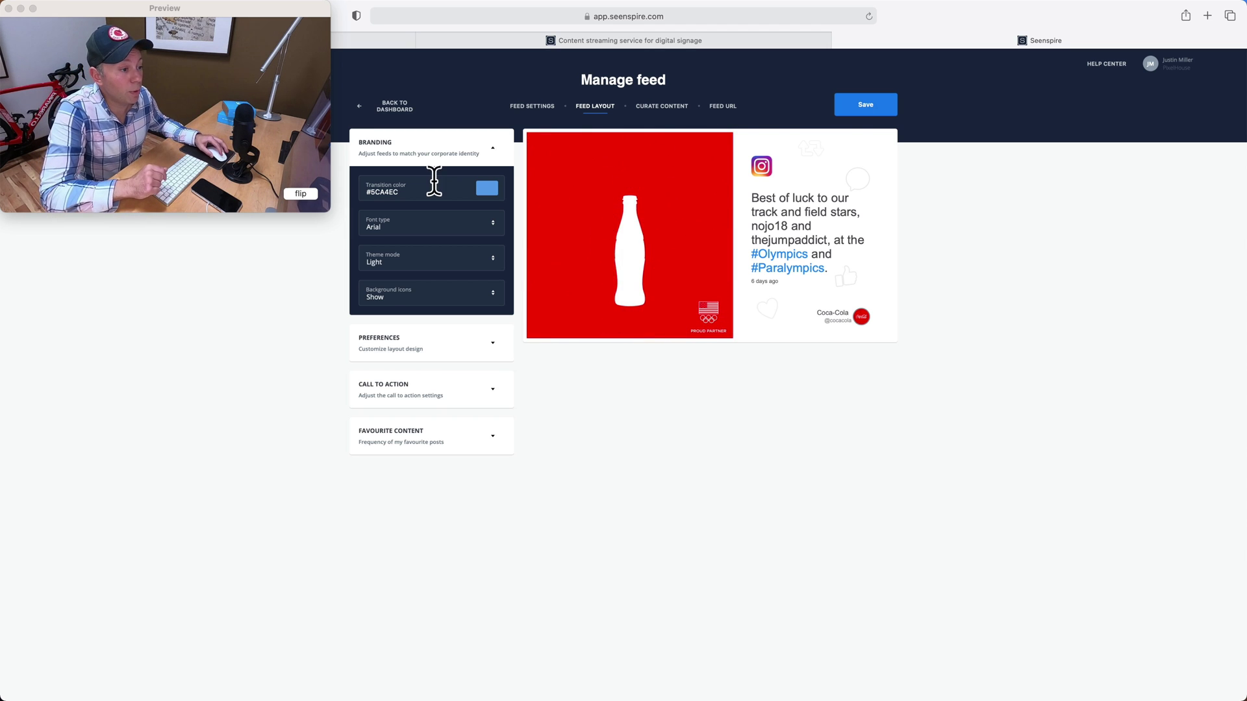
Try the Dark theme mode, then set the feed card back to Light.
{"action": "left_click", "coordinate": [419, 260]}
{"action": "left_click", "coordinate": [419, 305]}
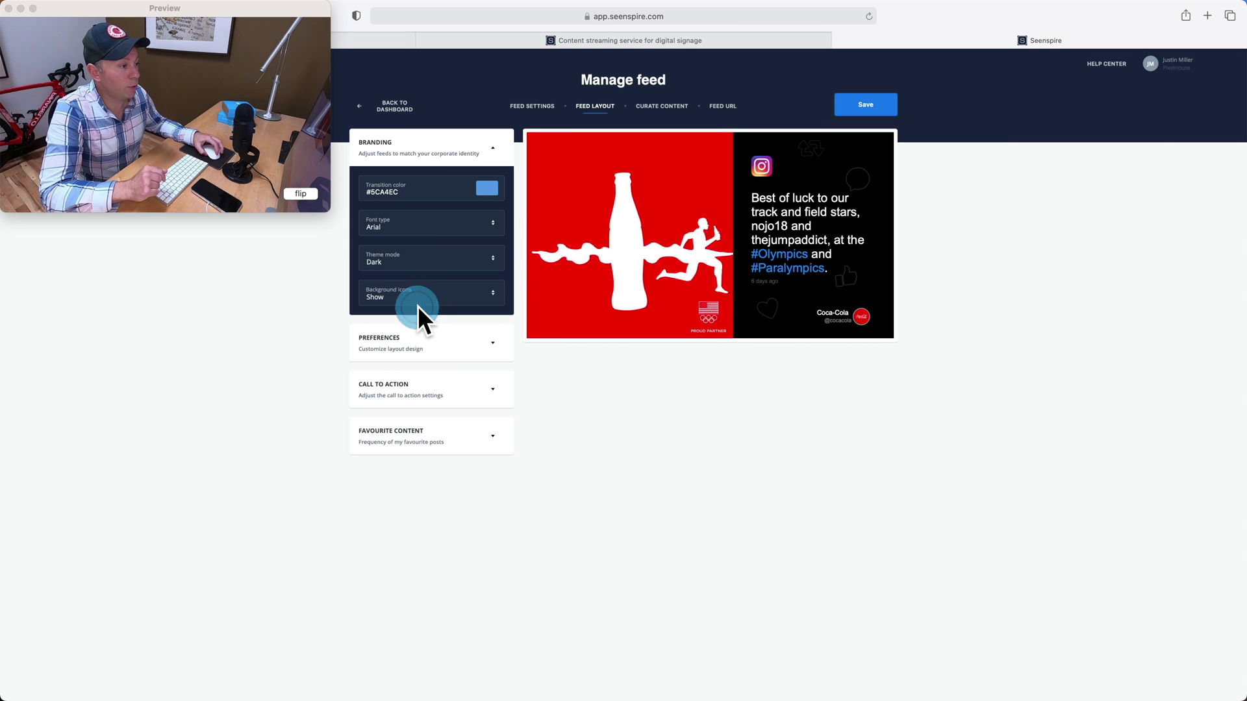
{"action": "left_click", "coordinate": [422, 262]}
{"action": "left_click", "coordinate": [410, 287]}
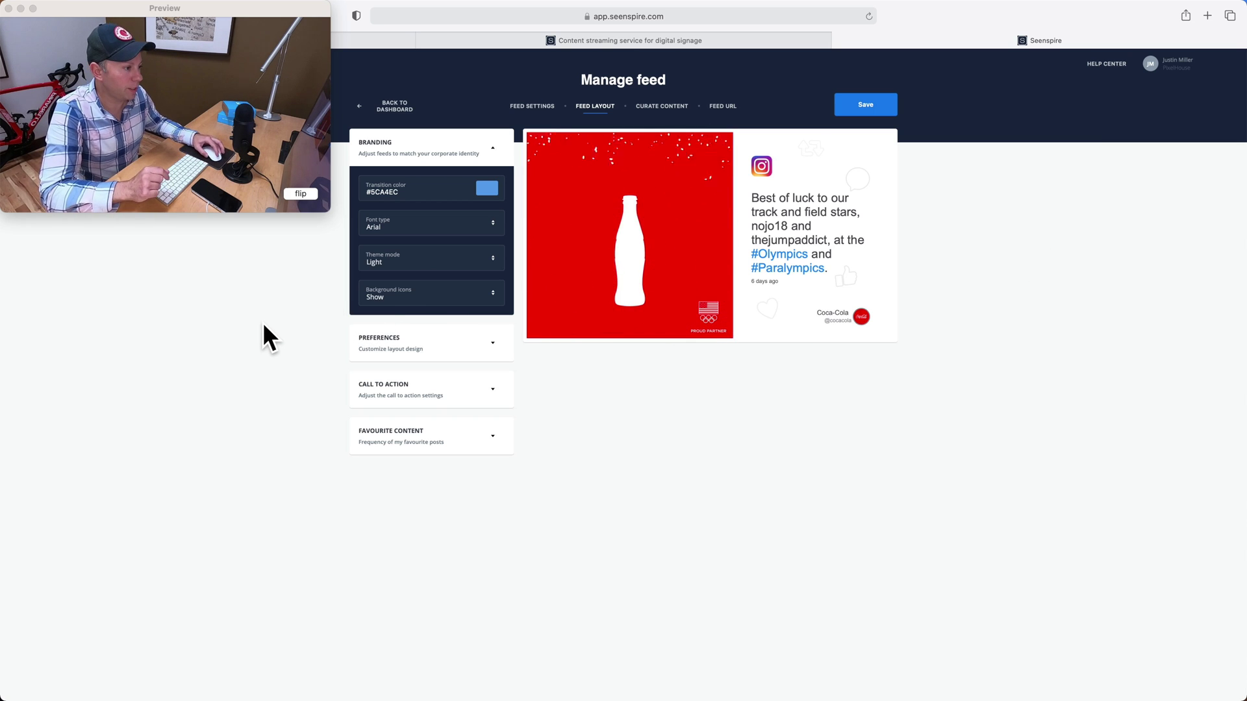
Expand the layout preferences and check the seconds-per-slide value, leaving it at 7.
{"action": "left_click", "coordinate": [370, 351]}
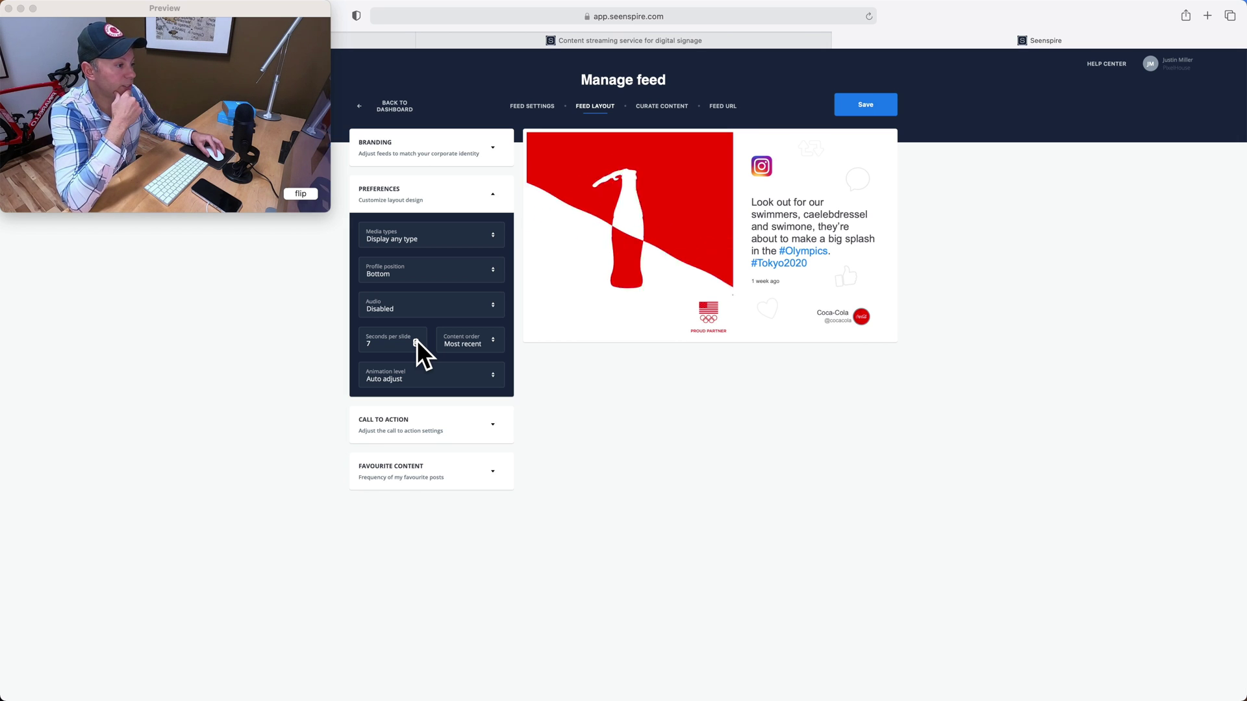
{"action": "left_click", "coordinate": [416, 343]}
{"action": "key", "text": "BackSpace"}
{"action": "left_click", "coordinate": [330, 341]}
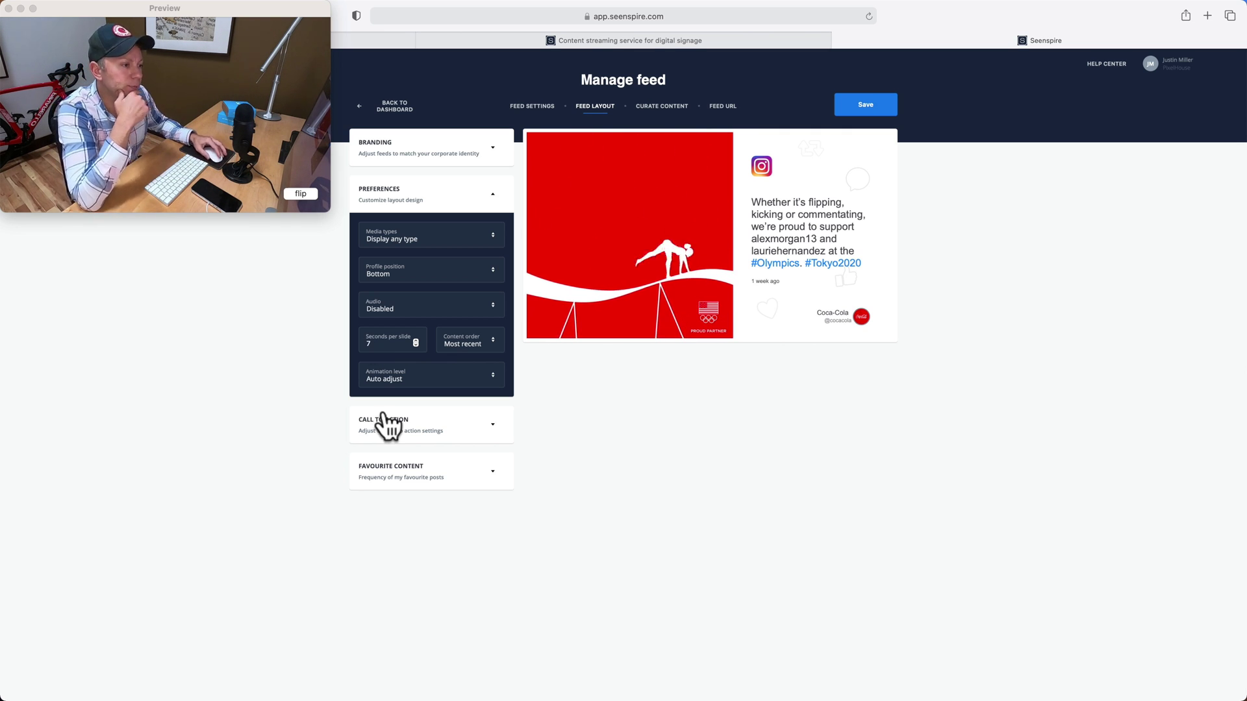
Set Show call to action to Yes, then move on to curating the feed's posts.
{"action": "left_click", "coordinate": [428, 426]}
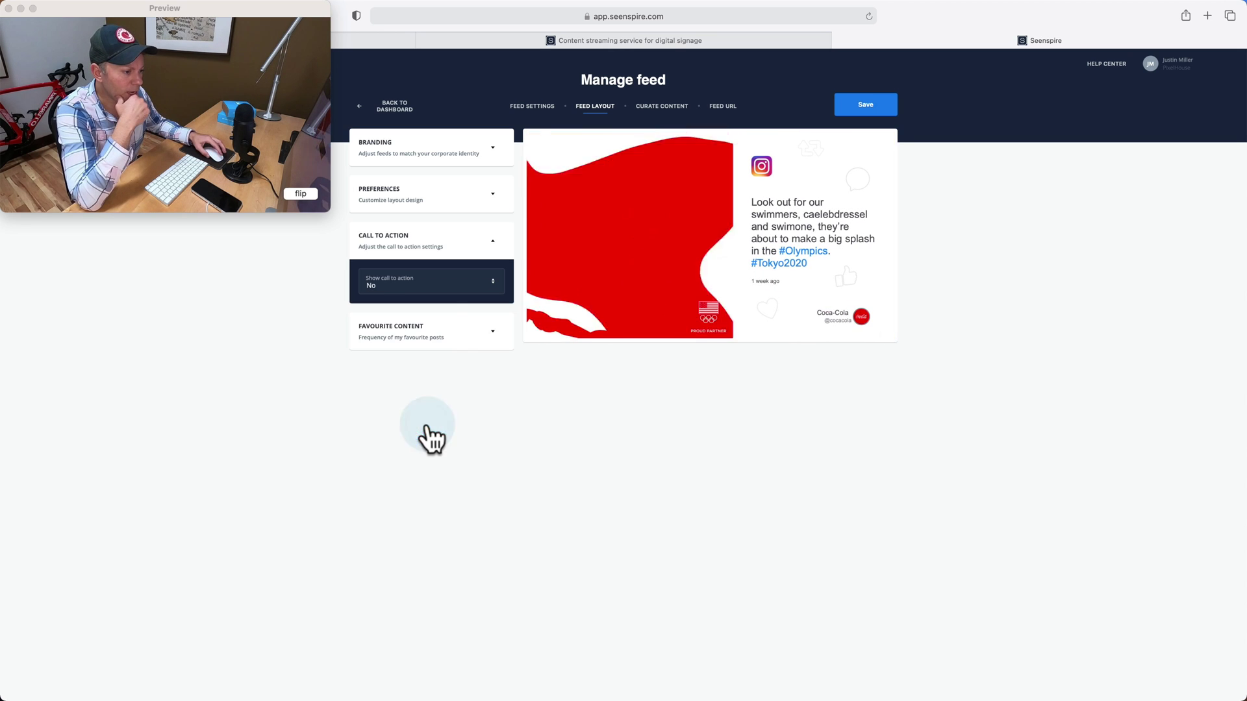
{"action": "left_click", "coordinate": [444, 285]}
{"action": "left_click", "coordinate": [427, 327]}
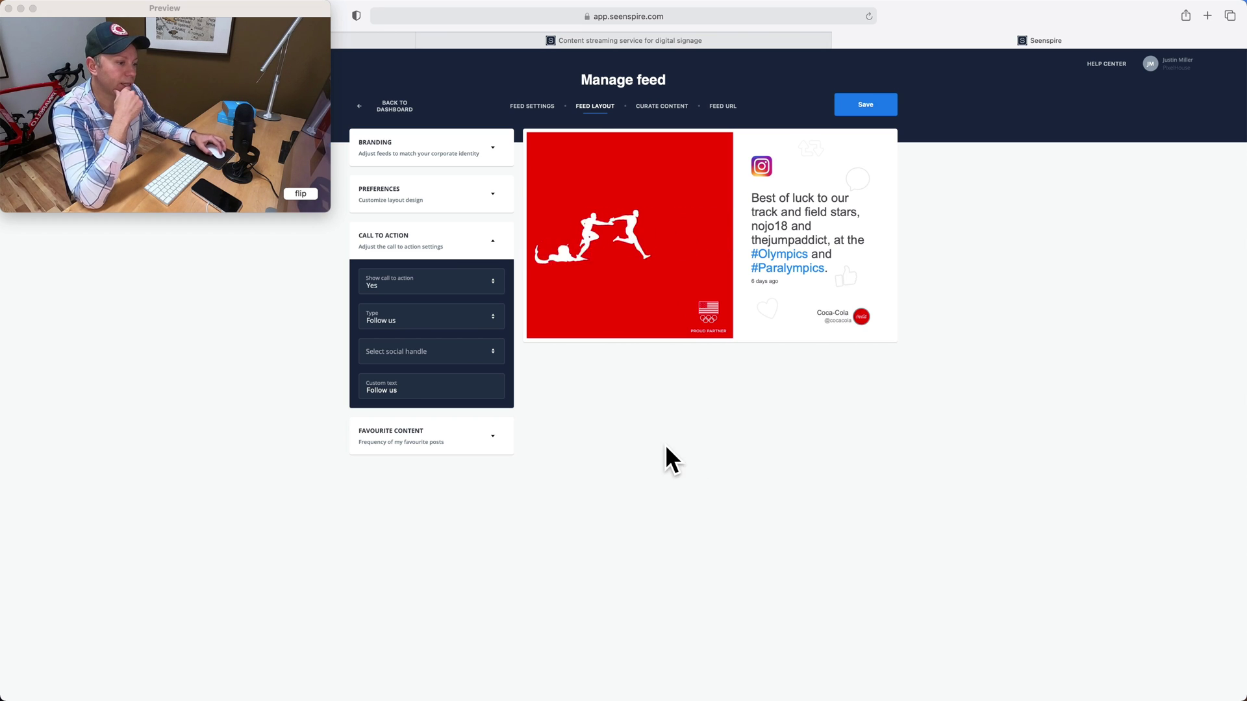
{"action": "left_click", "coordinate": [664, 107]}
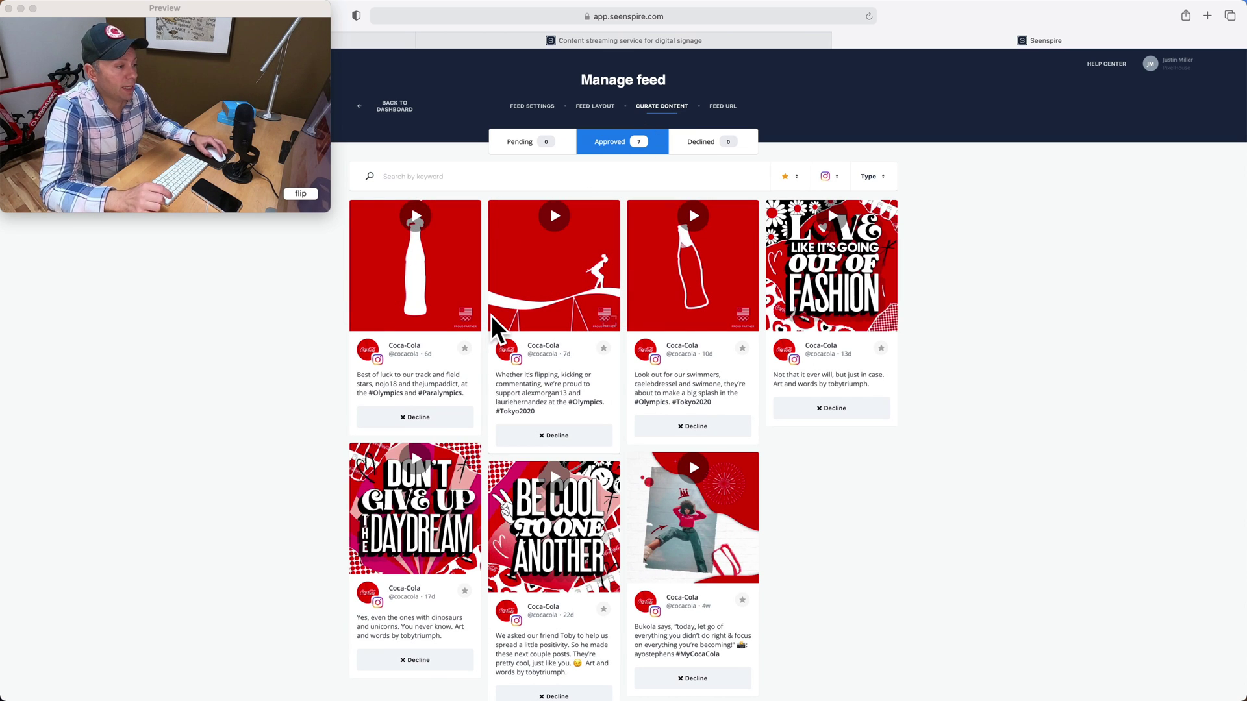
Review the seven approved cocacola posts and copy the Coca-Cola feed URL.
{"action": "mouse_move", "coordinate": [551, 321]}
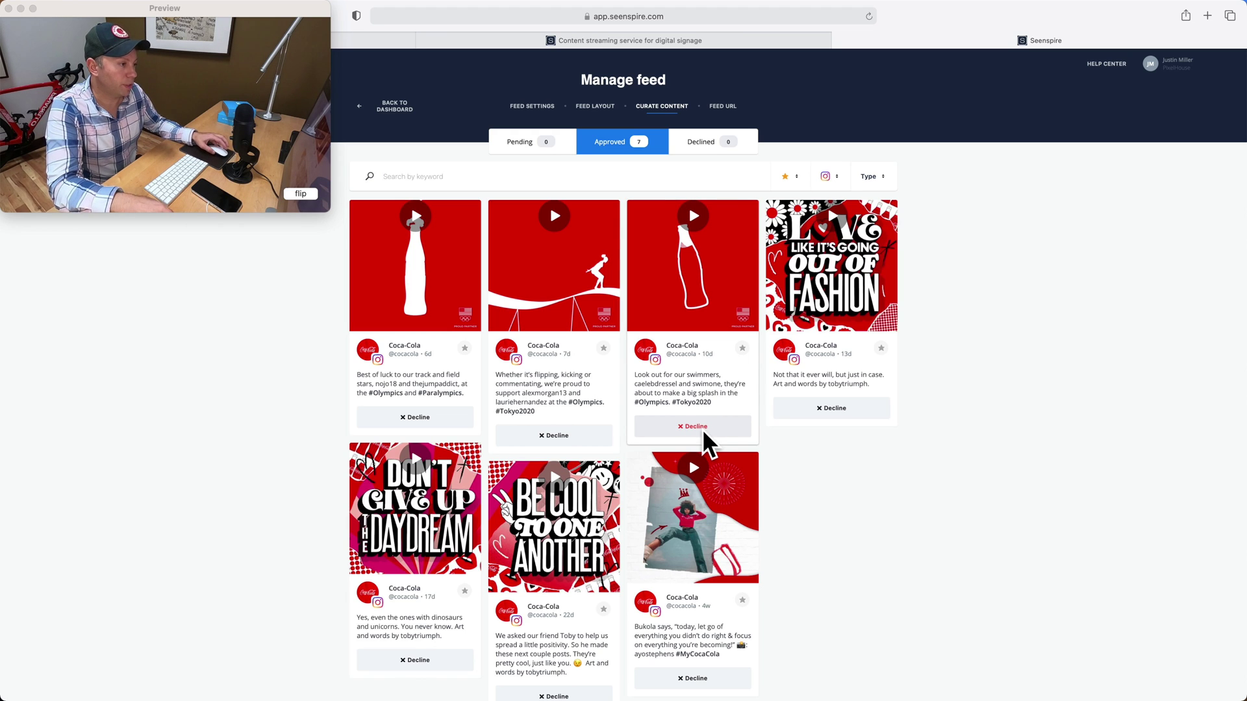
{"action": "left_click", "coordinate": [726, 107]}
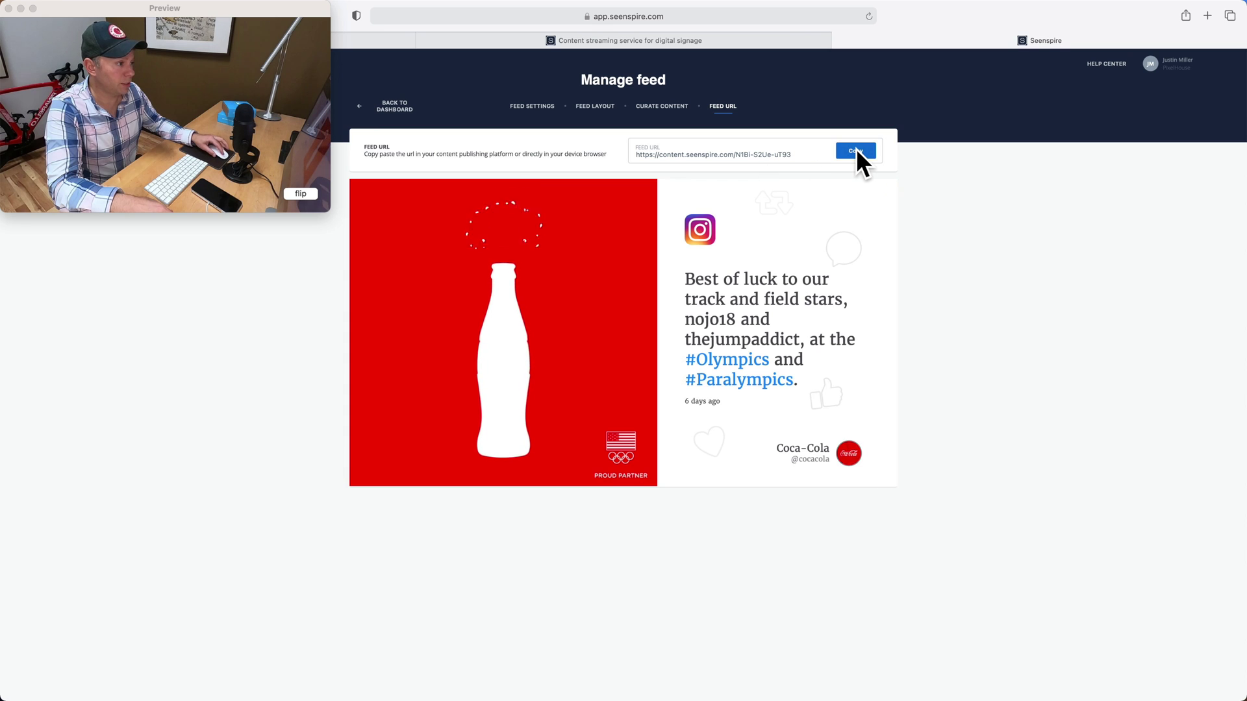
{"action": "left_click", "coordinate": [856, 150]}
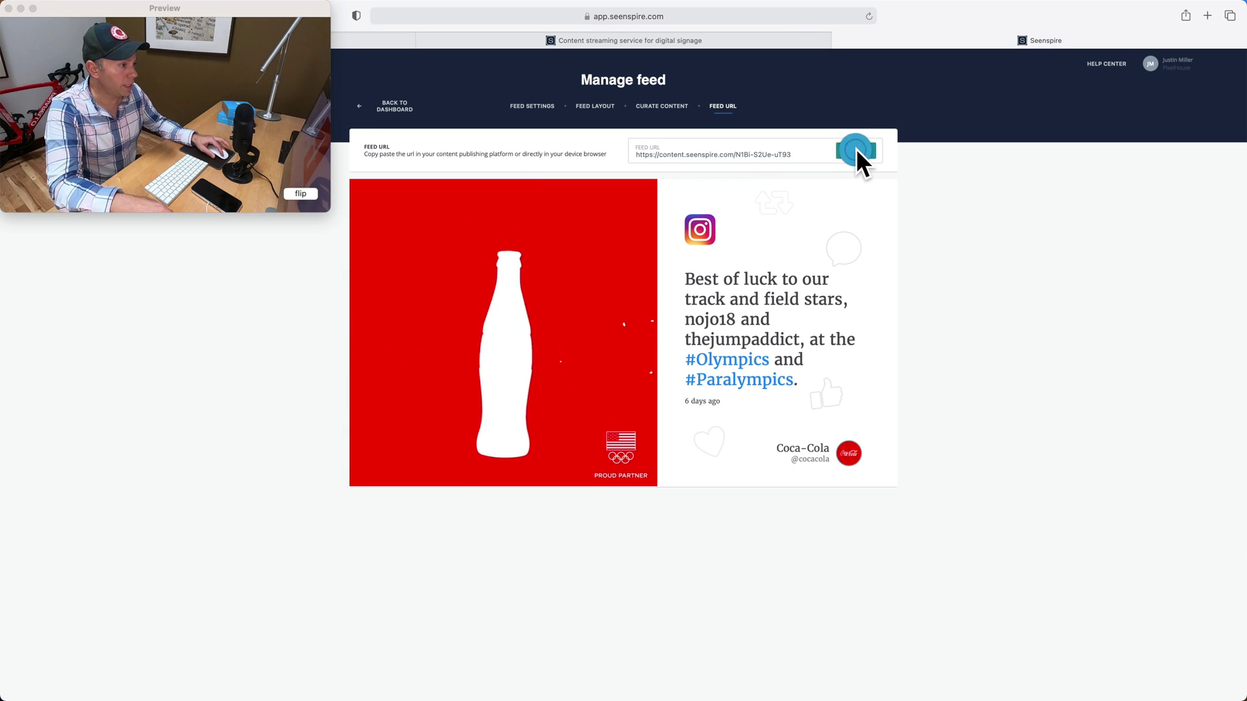
Load the copied feed URL in a new tab, close it, then switch to the Windows desktop.
{"action": "left_click", "coordinate": [993, 252]}
{"action": "key", "text": "super+t"}
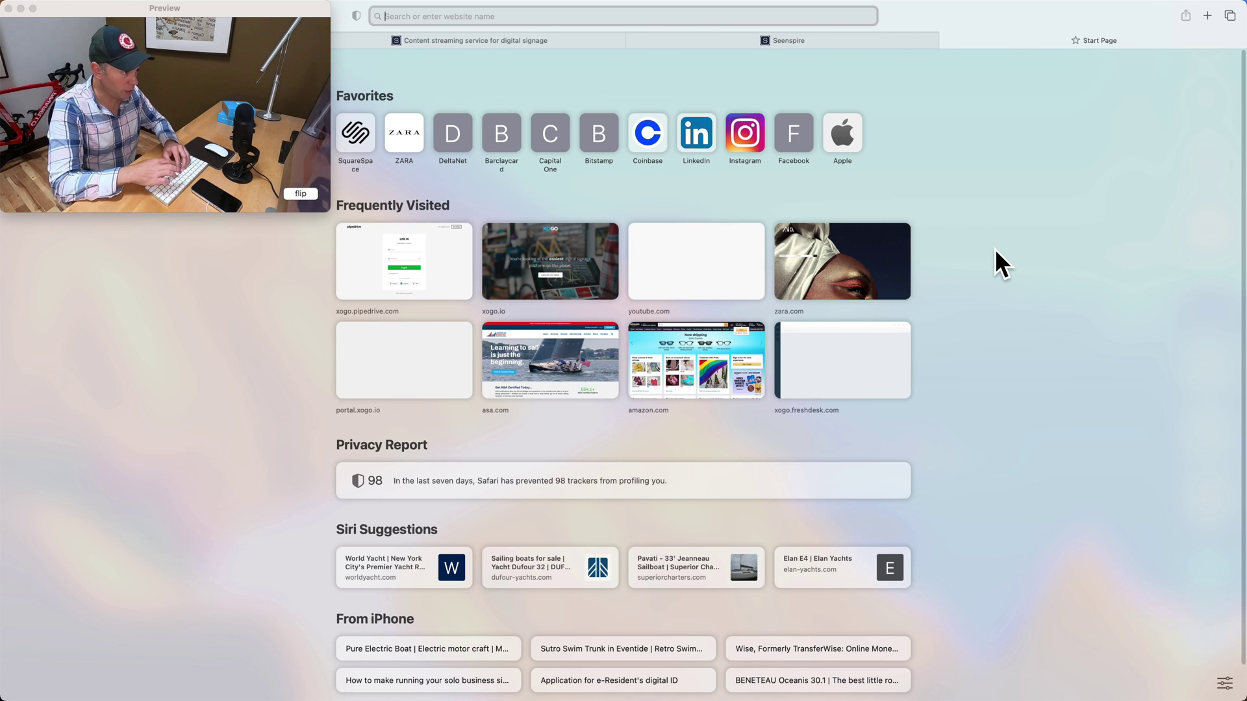
{"action": "key", "text": "super+v"}
{"action": "key", "text": "Return"}
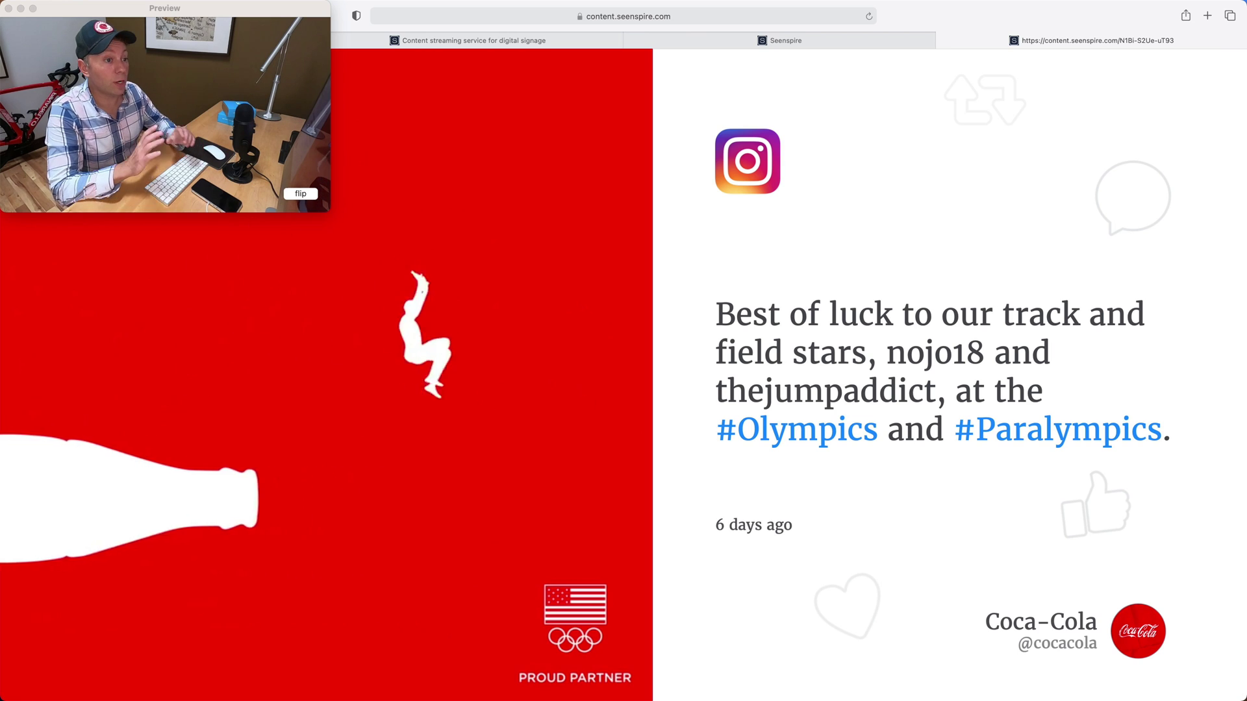
{"action": "mouse_move", "coordinate": [929, 6]}
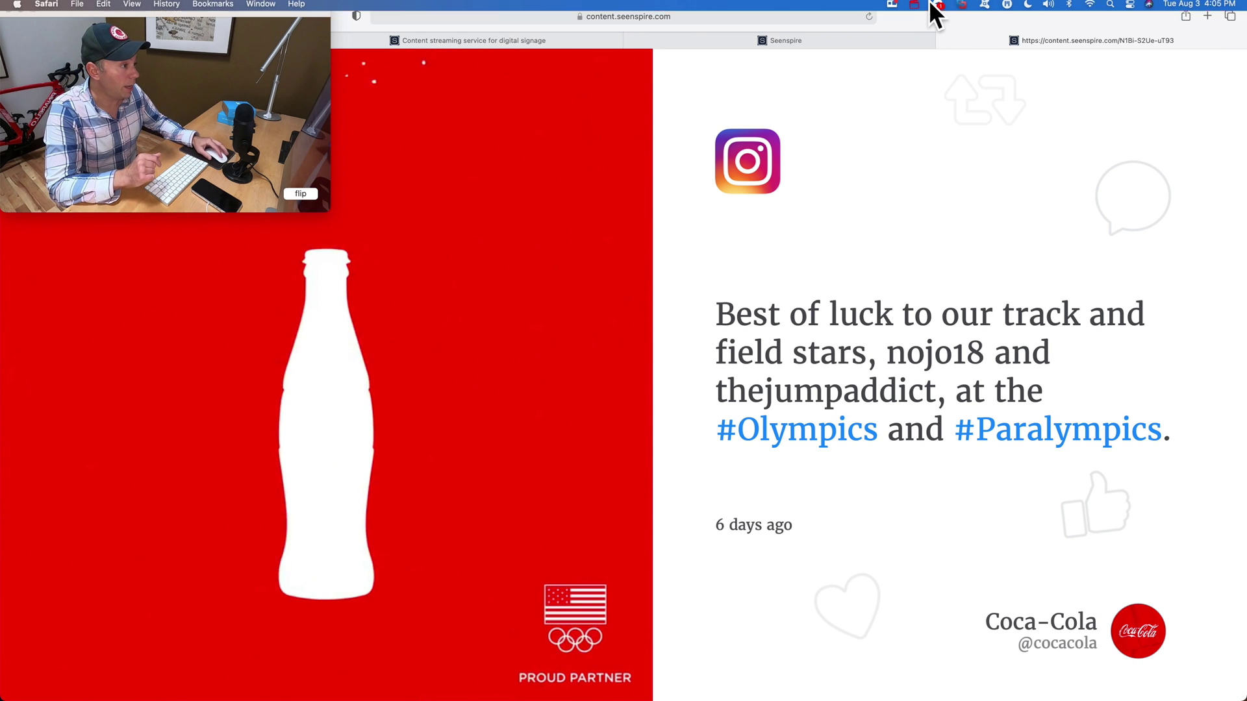
{"action": "left_click", "coordinate": [943, 39]}
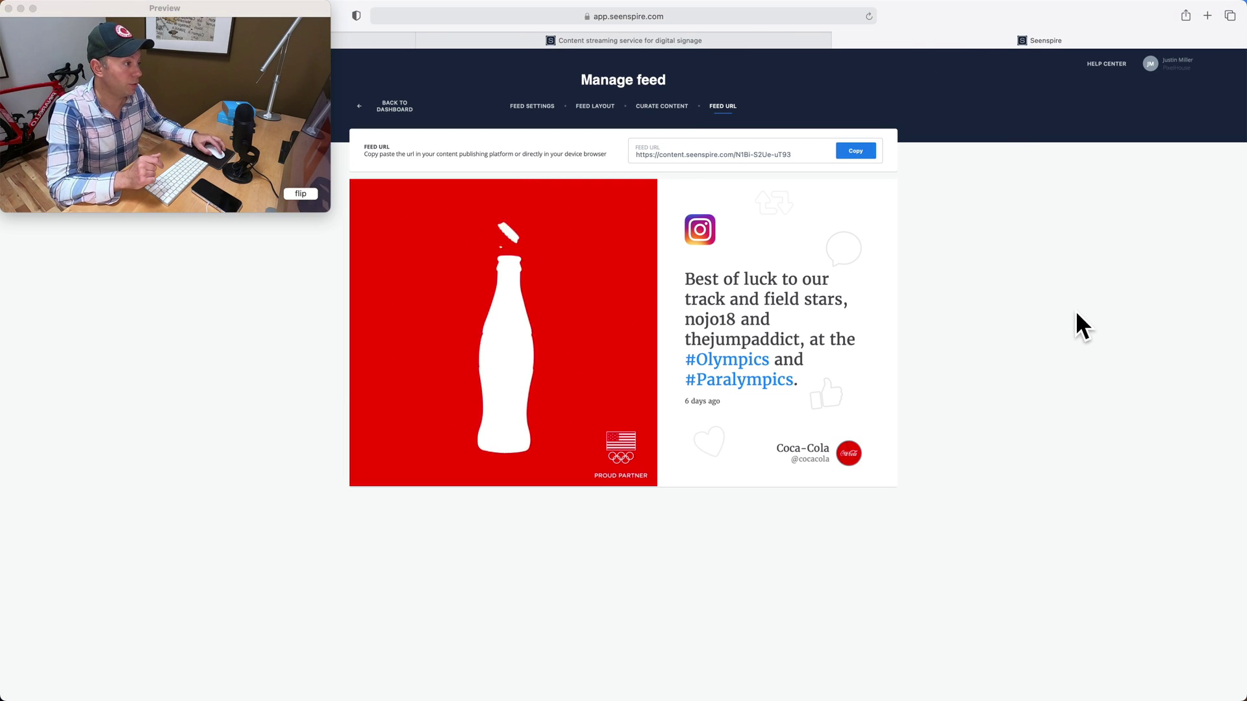
{"action": "key", "text": "ctrl+Right"}
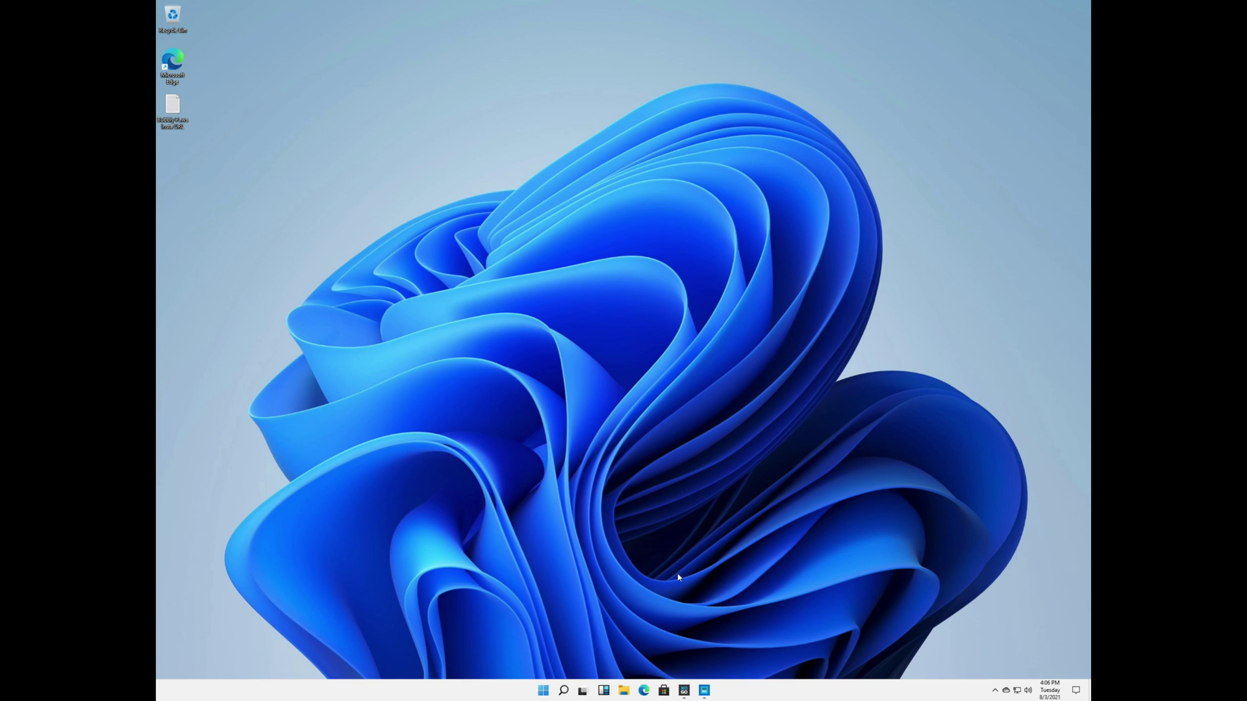
Launch XOGO Manager, log in, and open the main navigation panel.
{"action": "left_click", "coordinate": [705, 692]}
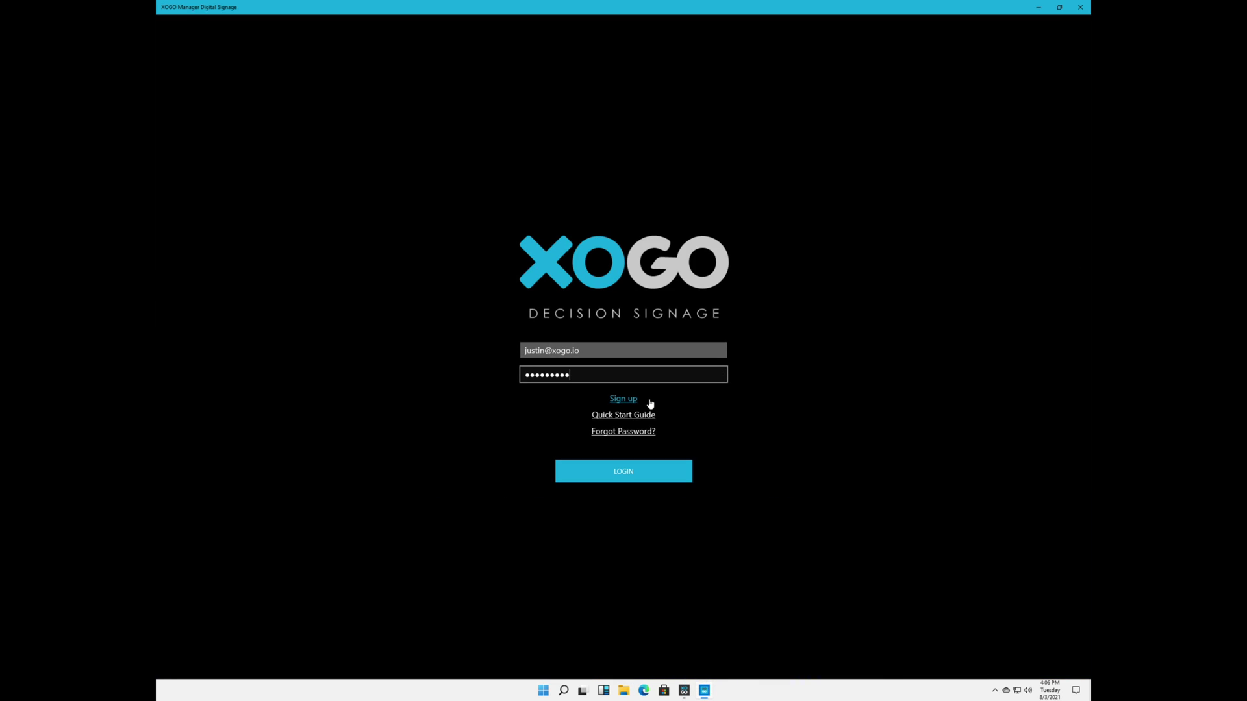
{"action": "left_click", "coordinate": [615, 470]}
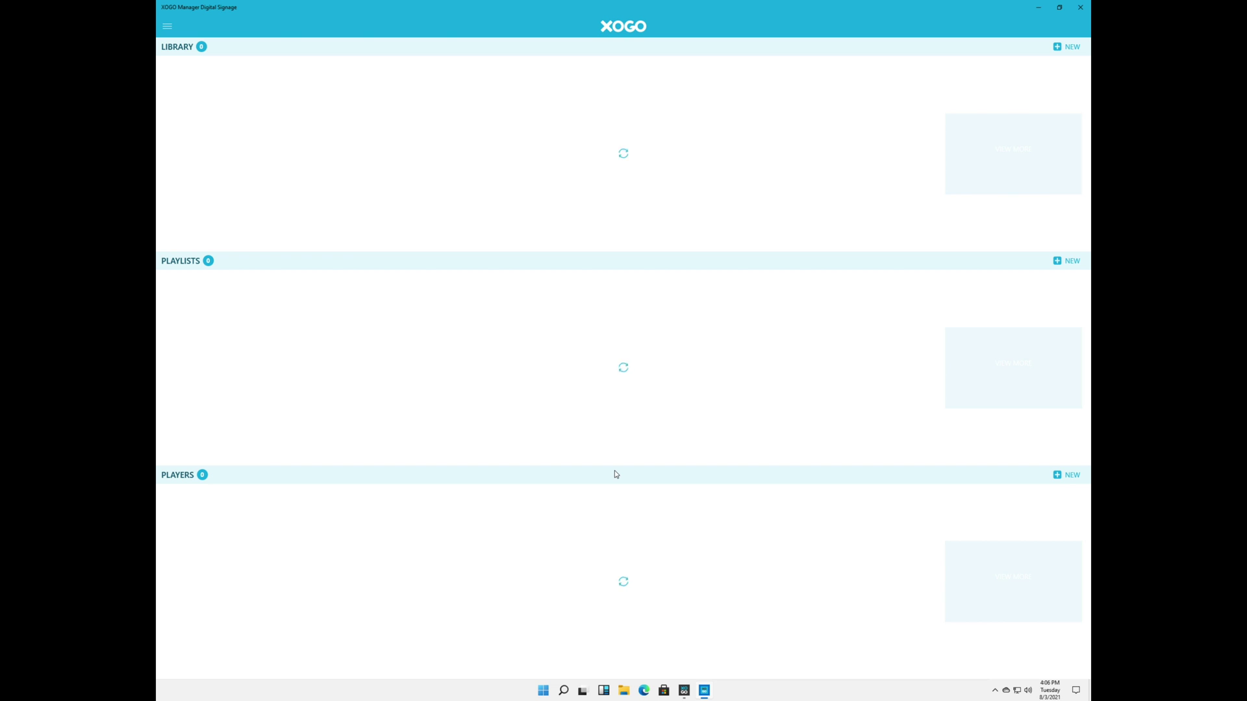
{"action": "left_click", "coordinate": [167, 26]}
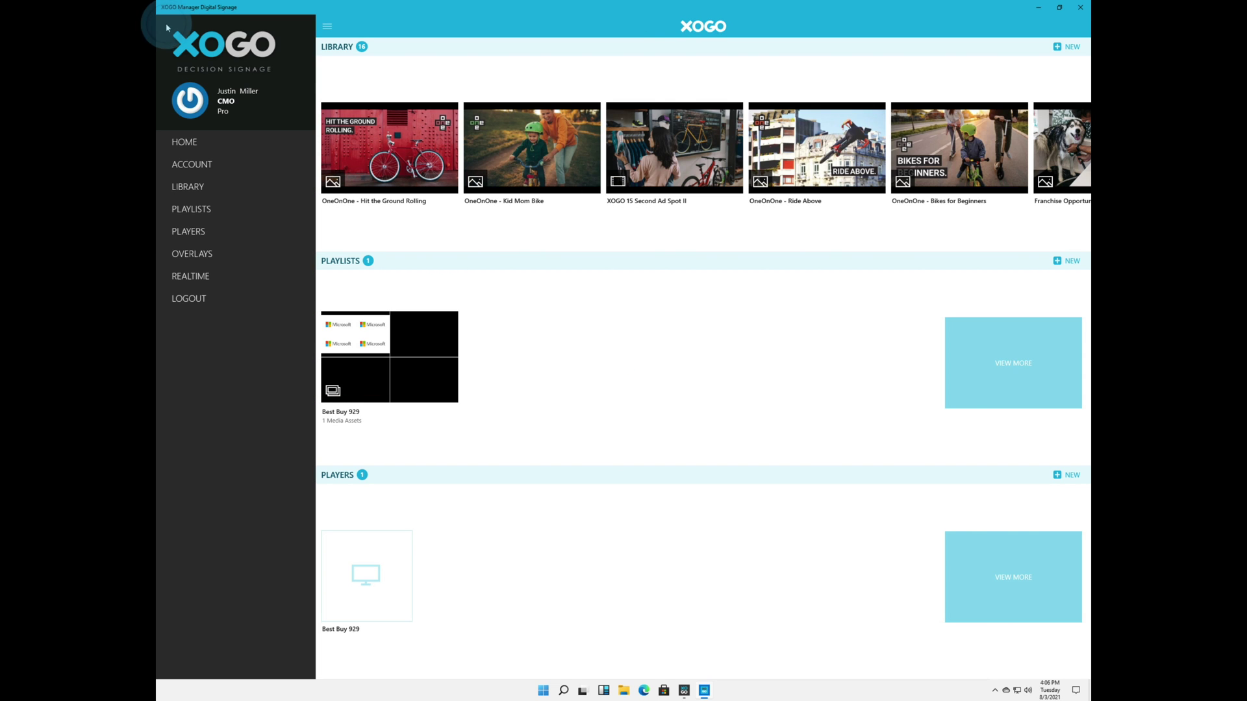
Add a URL item named 'Coca Cola Insta' with the pasted Seenspire feed link and save it.
{"action": "left_click", "coordinate": [1070, 48]}
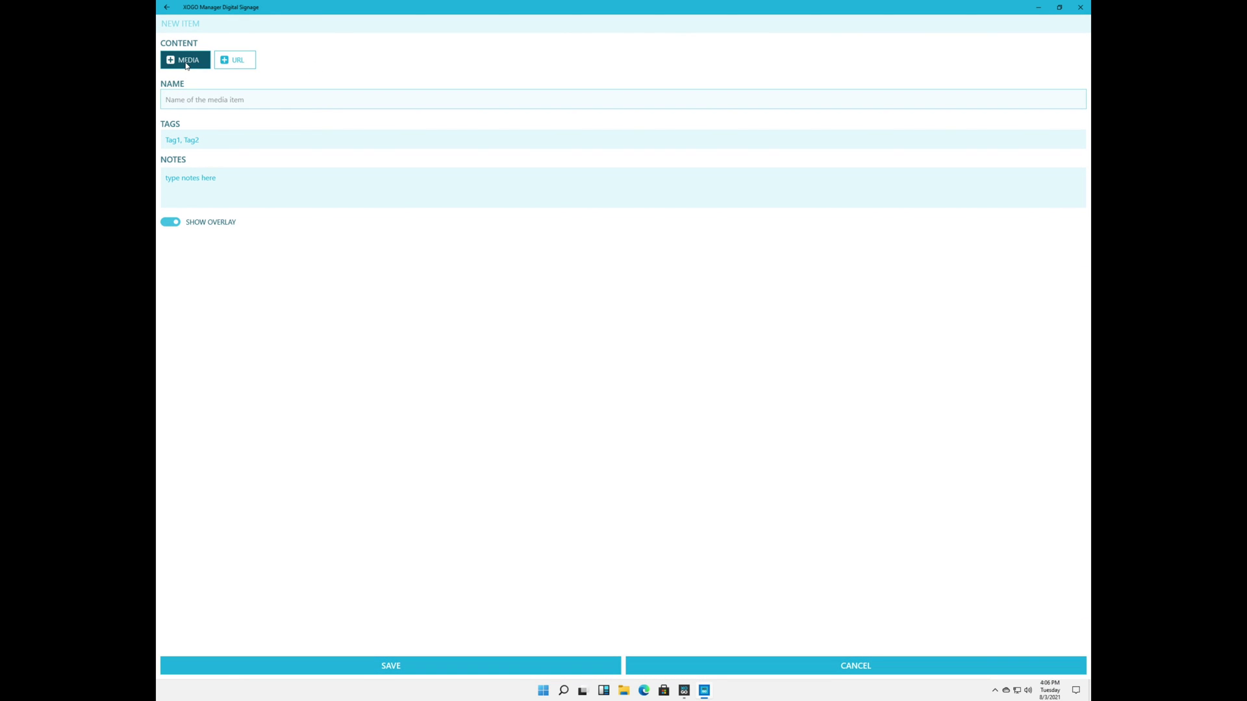
{"action": "left_click", "coordinate": [240, 61]}
{"action": "left_click", "coordinate": [258, 101]}
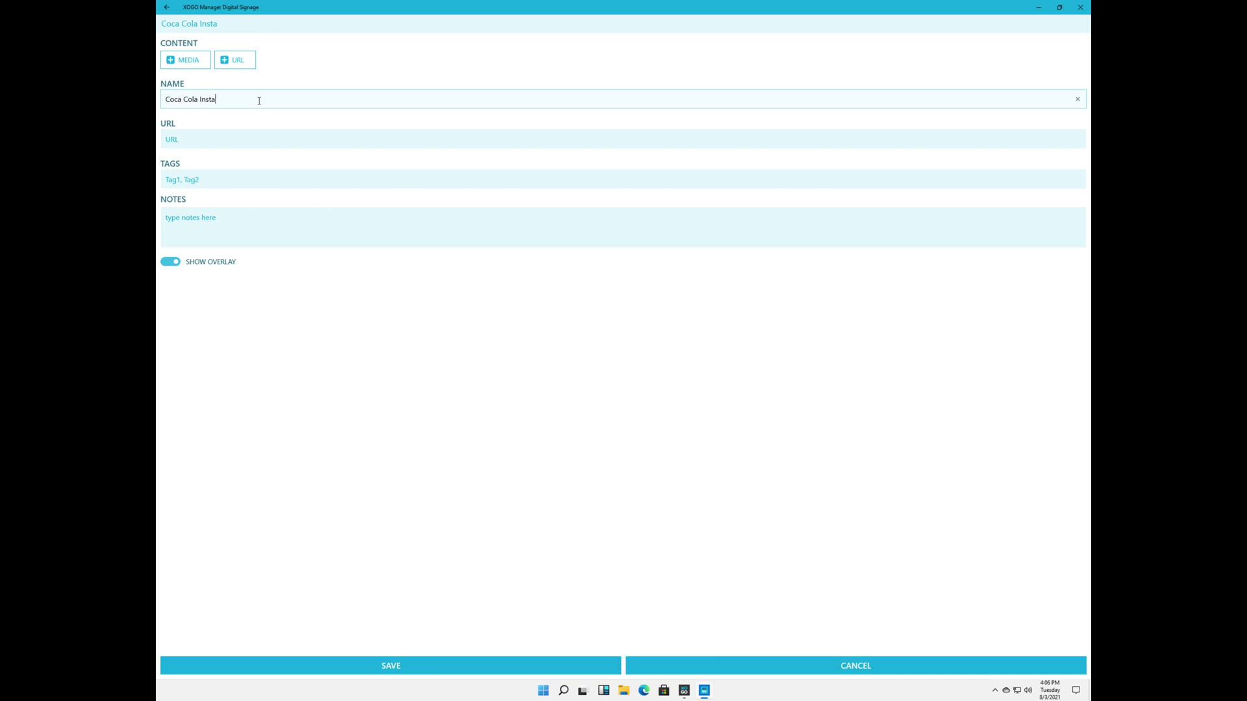
{"action": "key", "text": "Tab"}
{"action": "key", "text": "ctrl+v"}
{"action": "left_click", "coordinate": [245, 177]}
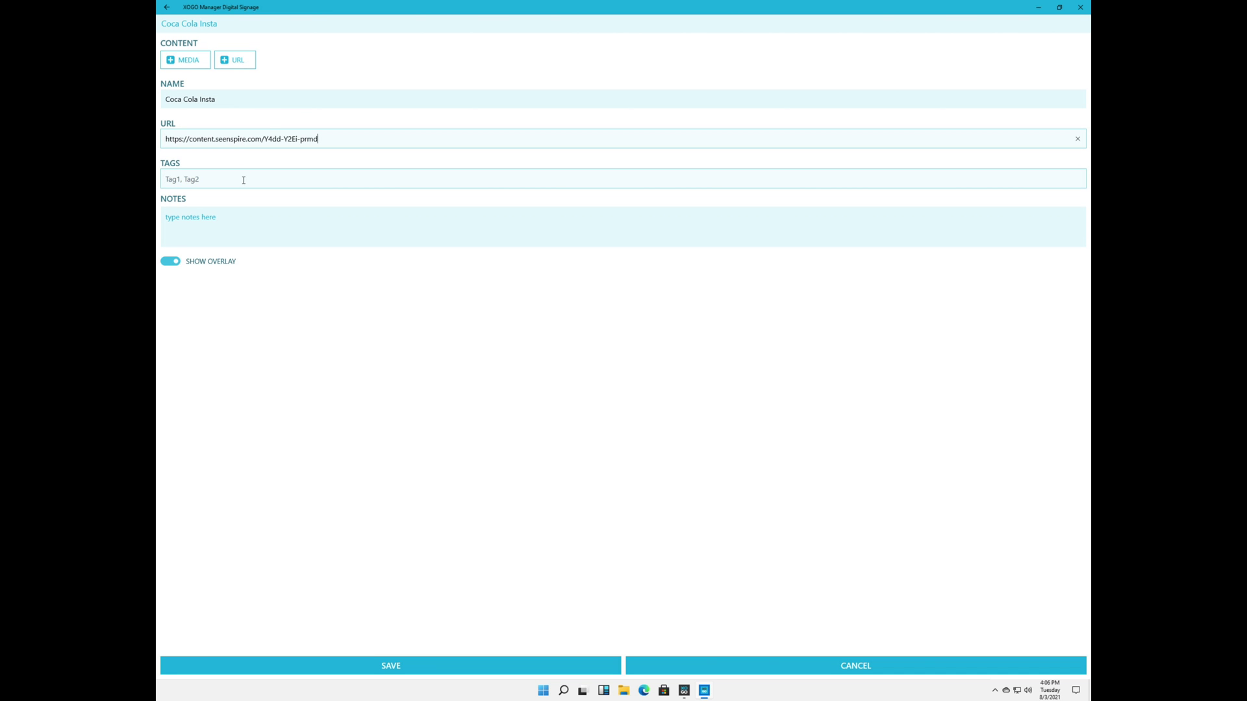
{"action": "left_click", "coordinate": [243, 180]}
{"action": "left_click", "coordinate": [246, 230]}
{"action": "left_click", "coordinate": [266, 176]}
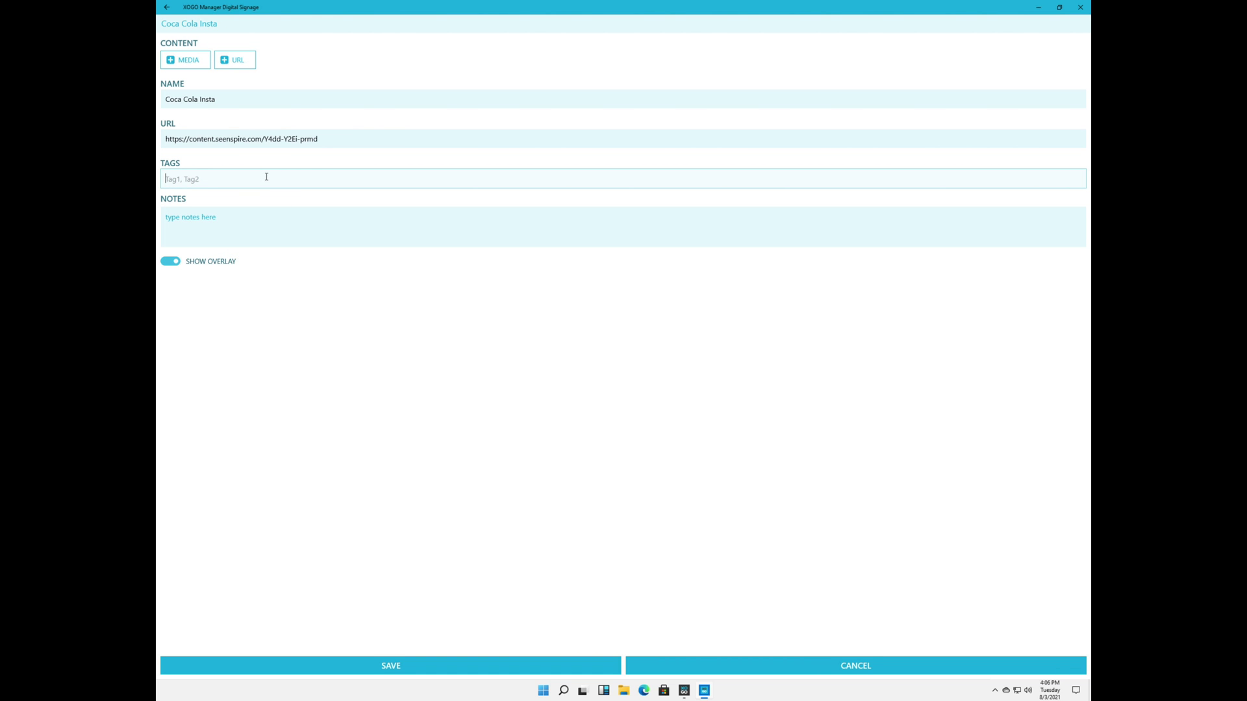
{"action": "left_click", "coordinate": [436, 667]}
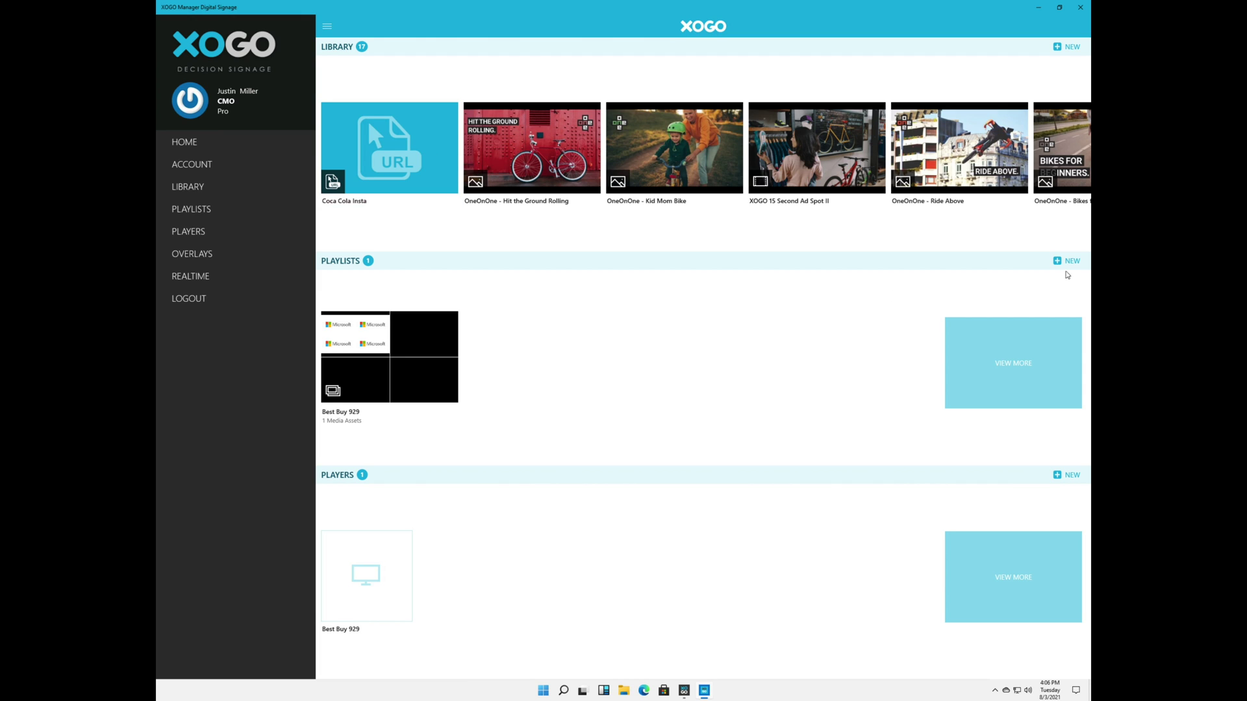
Start a new Demo playlist with Coca Cola Insta and Hit the Ground Rolling from the library.
{"action": "left_click", "coordinate": [1066, 261]}
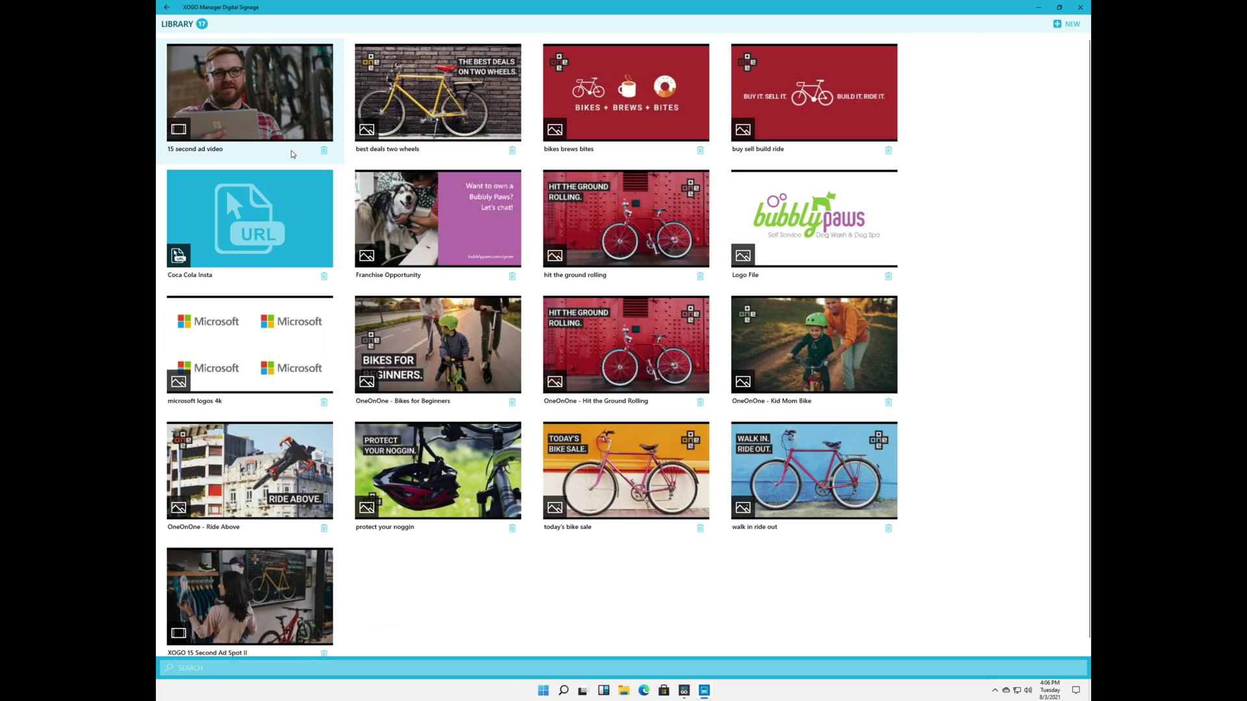
{"action": "left_click", "coordinate": [287, 172]}
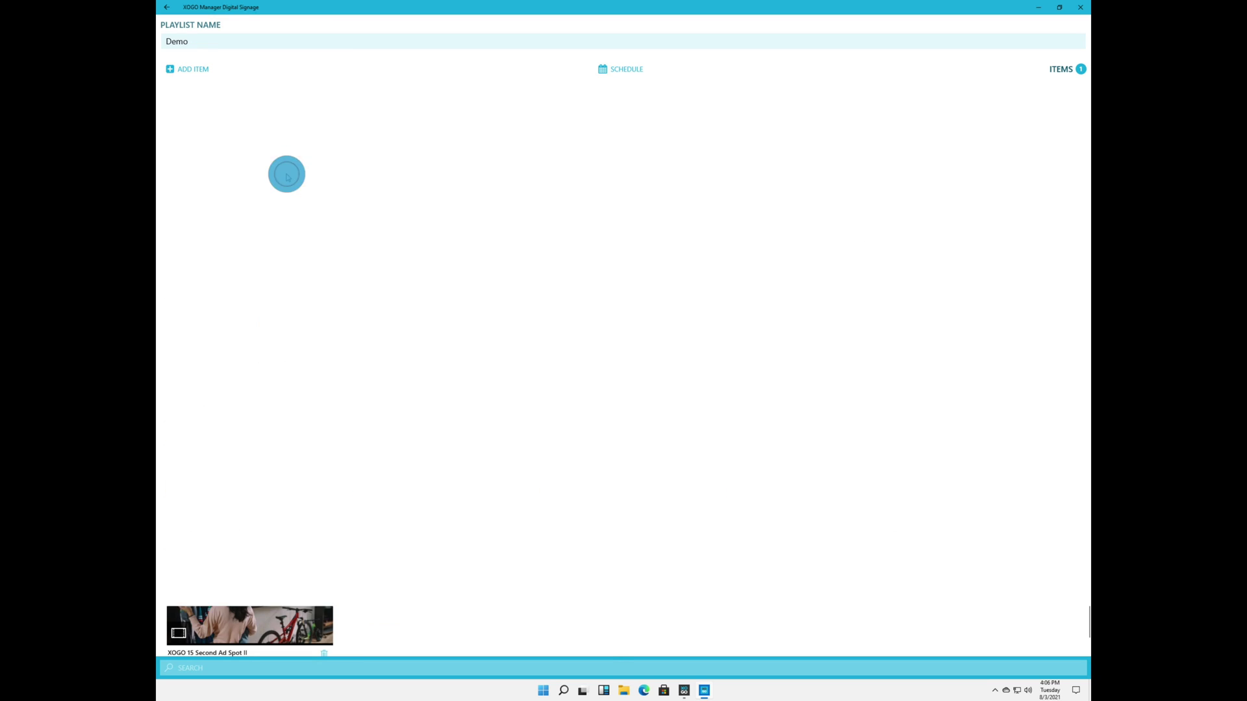
{"action": "left_click", "coordinate": [189, 68]}
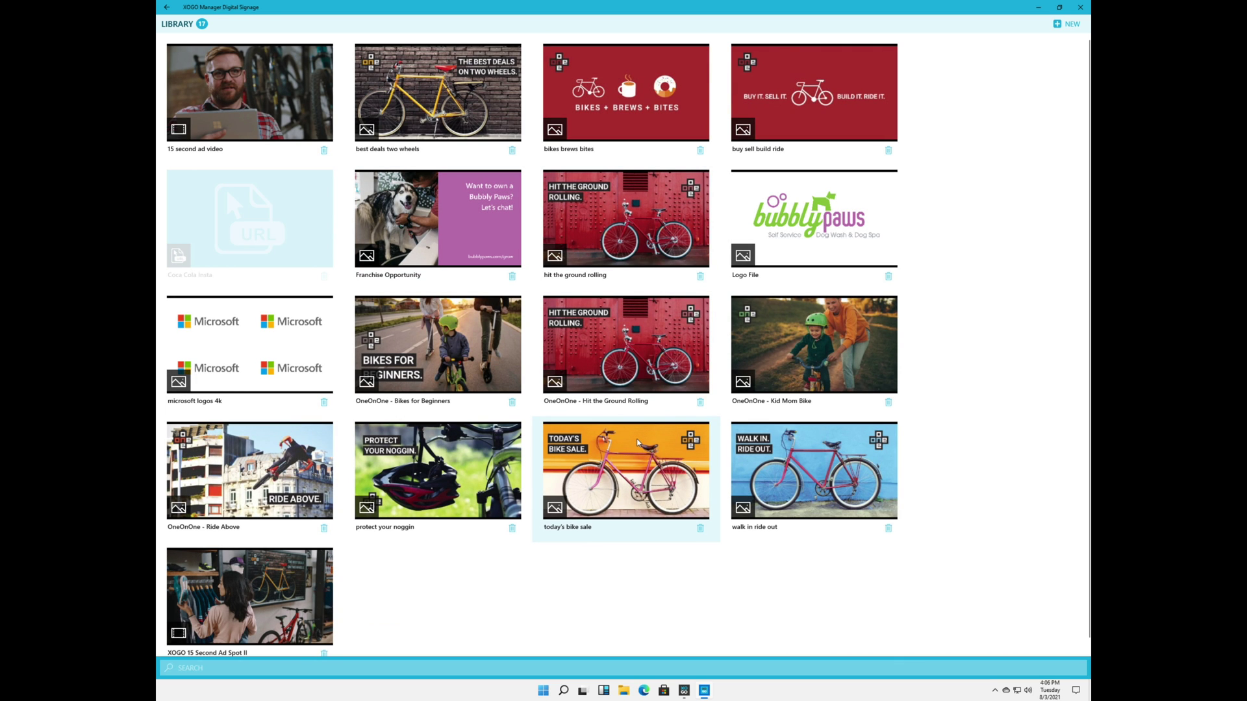
{"action": "left_click", "coordinate": [635, 242]}
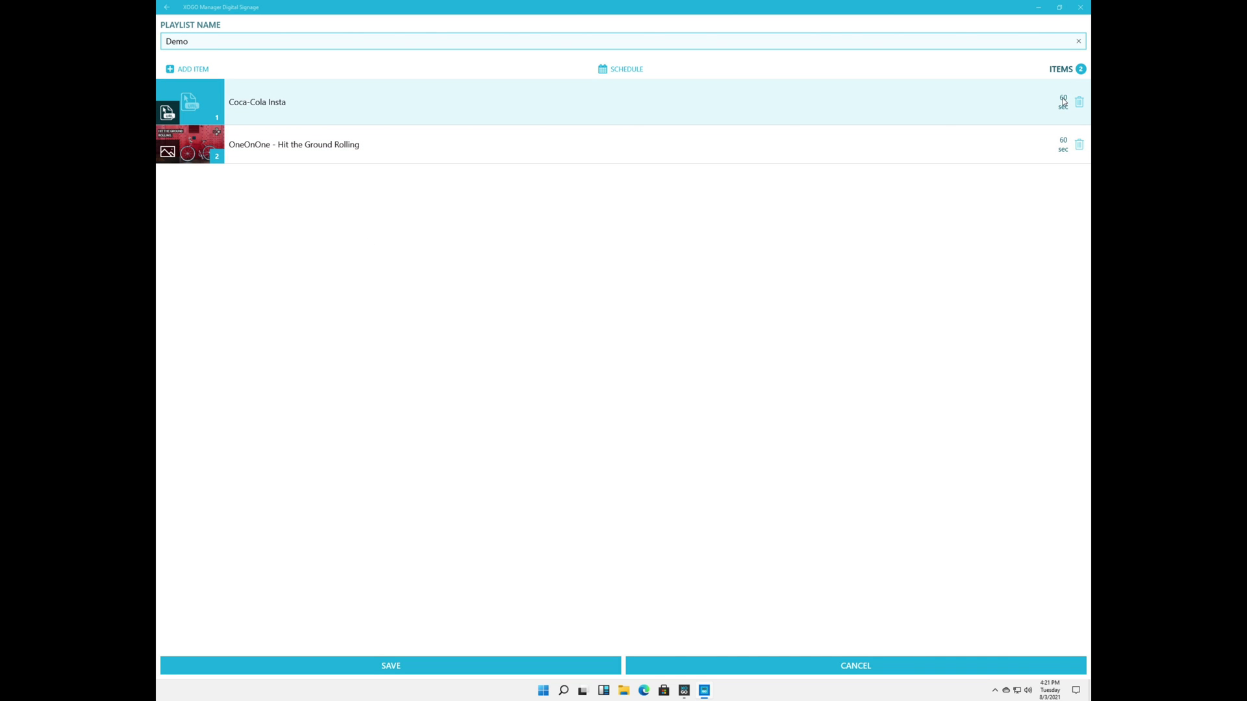
Set Coca-Cola Insta to 45 seconds and Hit the Ground Rolling to 5 seconds, then save.
{"action": "left_click", "coordinate": [1063, 102]}
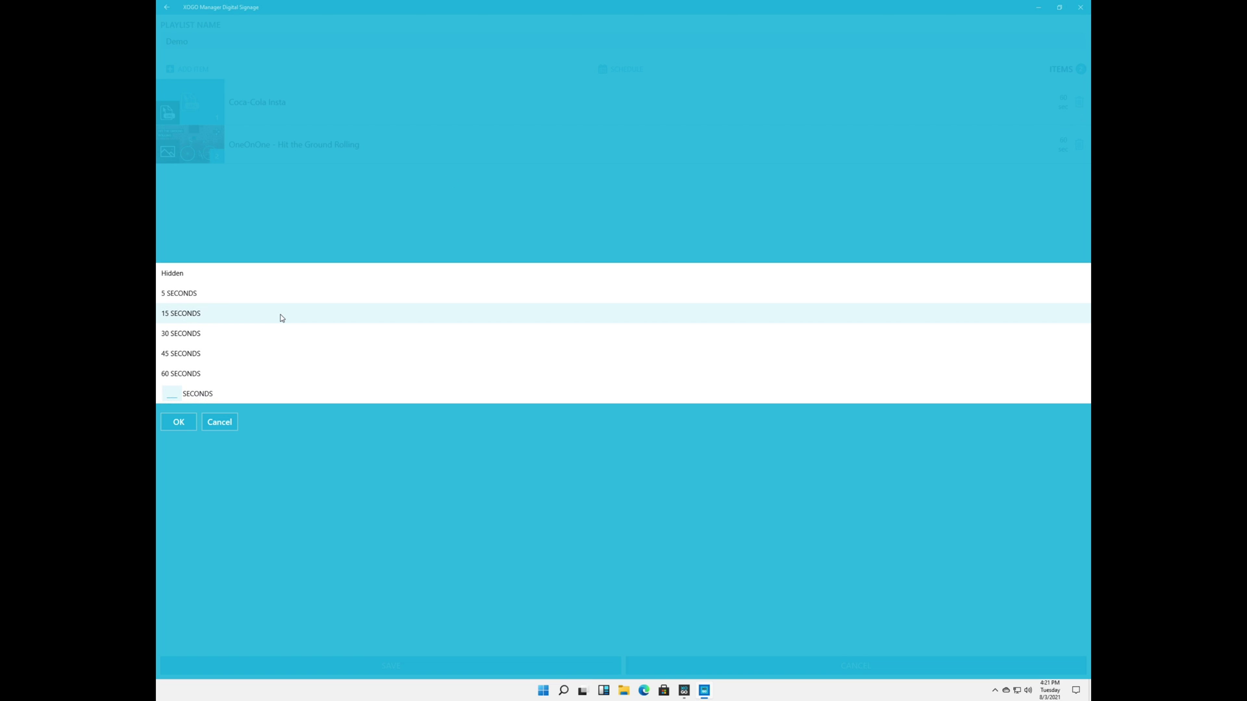
{"action": "left_click", "coordinate": [255, 356]}
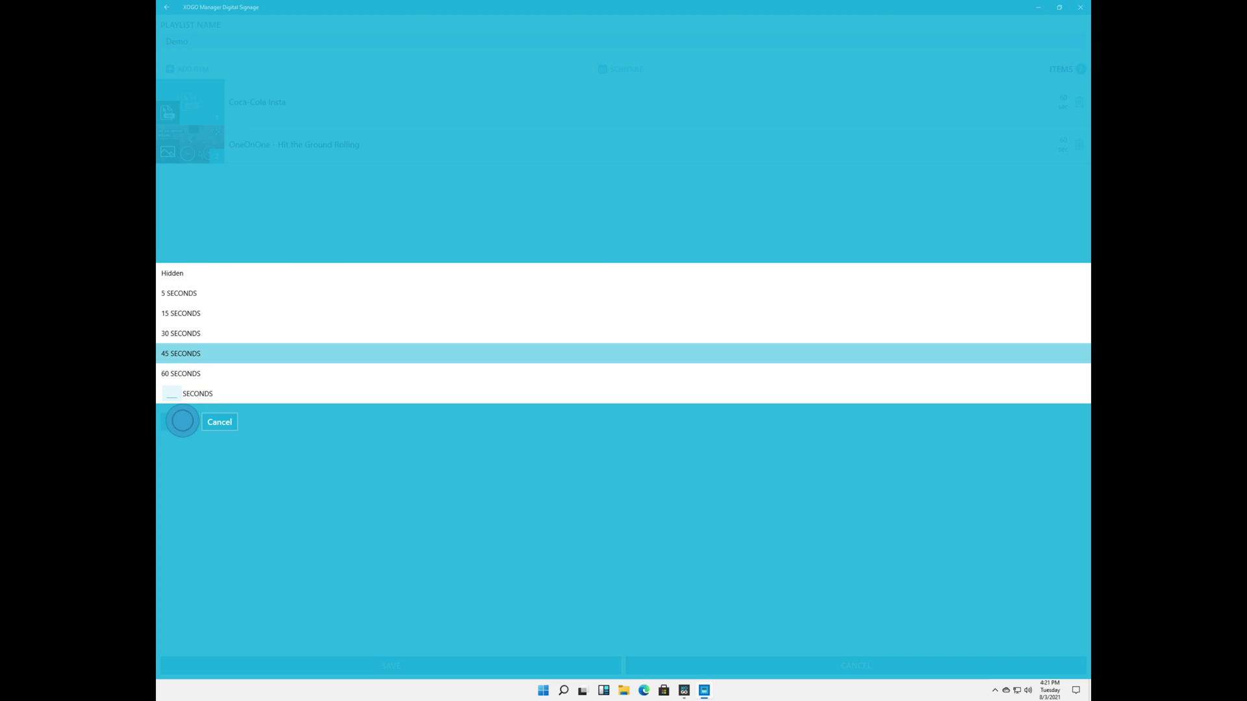
{"action": "left_click", "coordinate": [180, 421]}
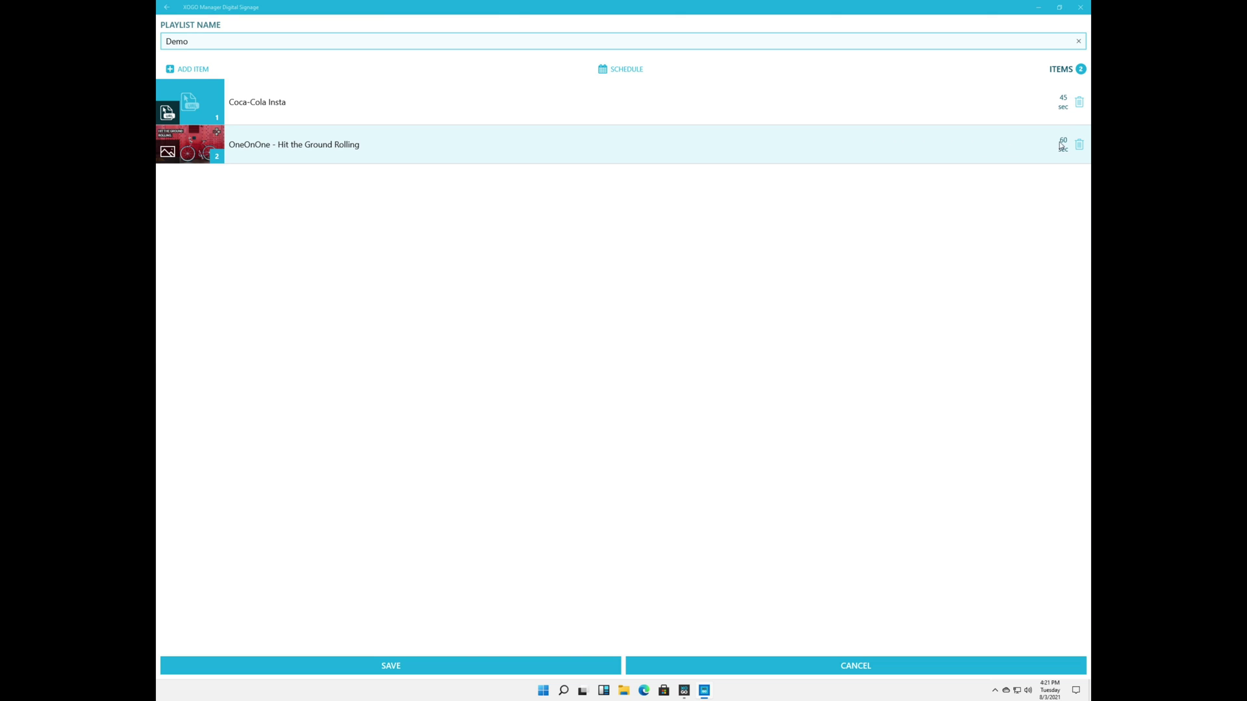
{"action": "left_click", "coordinate": [1063, 145]}
{"action": "left_click", "coordinate": [230, 293]}
{"action": "left_click", "coordinate": [182, 427]}
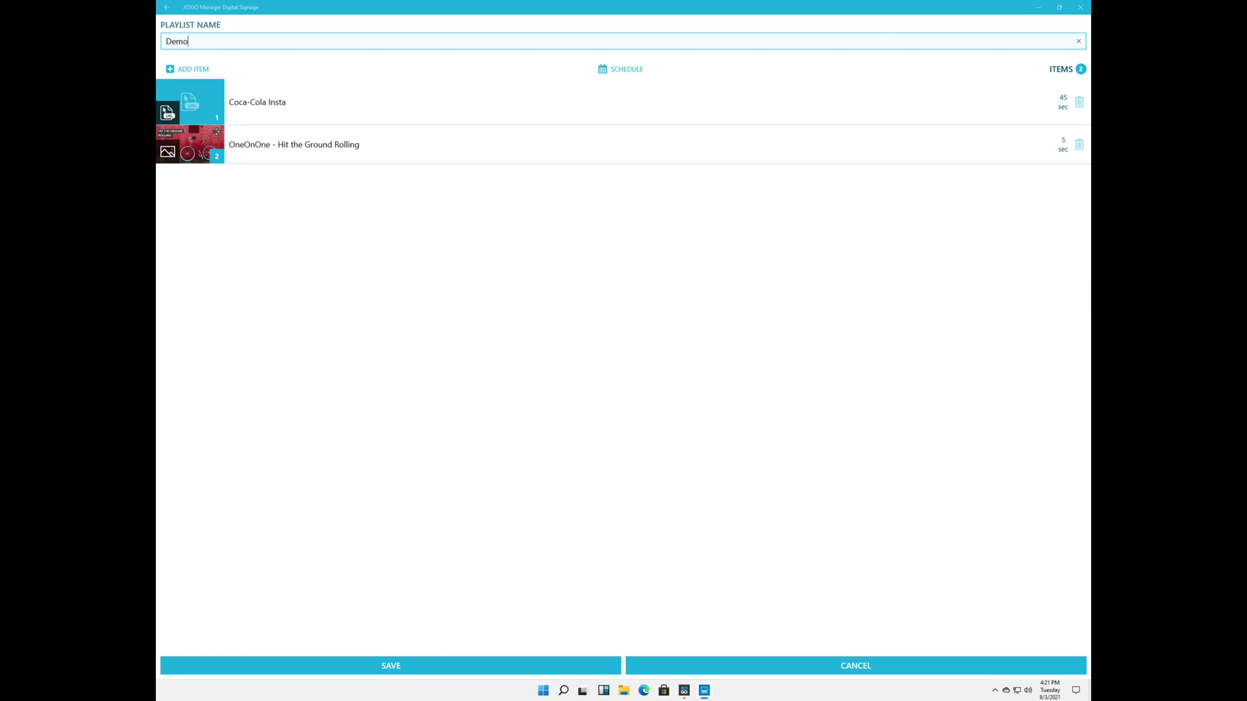
{"action": "left_click", "coordinate": [426, 665]}
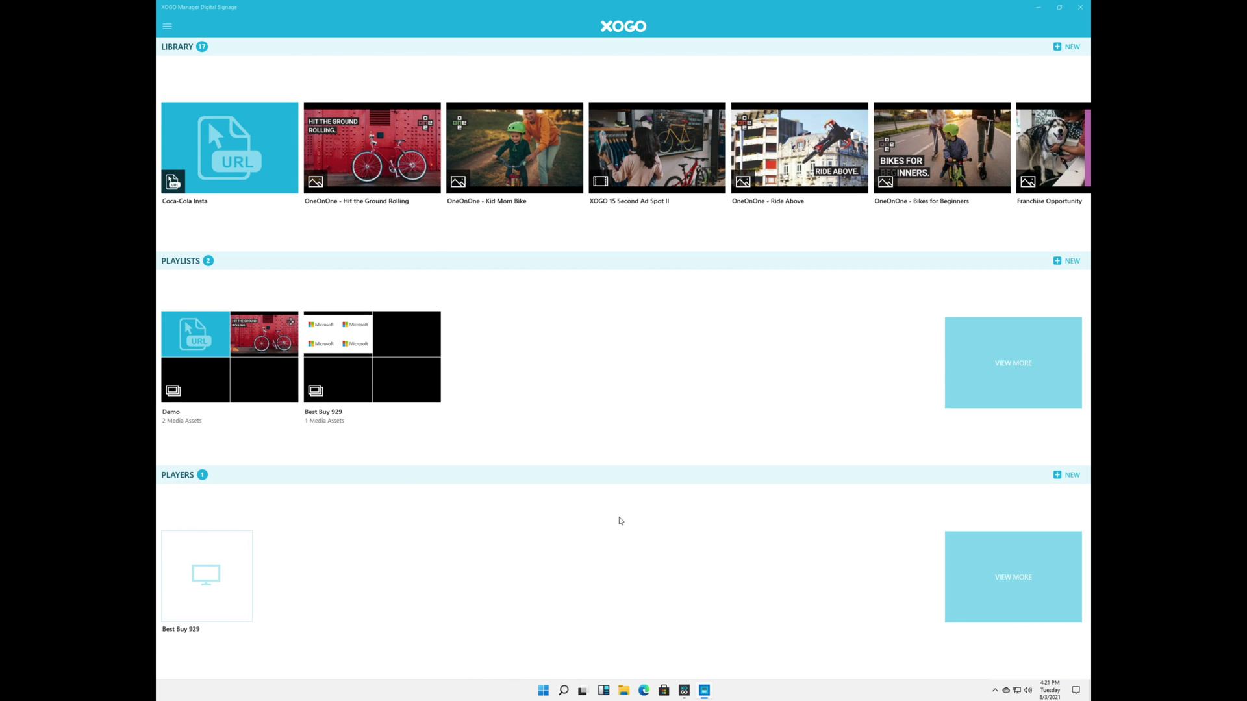
Read the PIN in XOGO Player, then start a new player with that PIN, named Demo.
{"action": "left_click", "coordinate": [683, 690]}
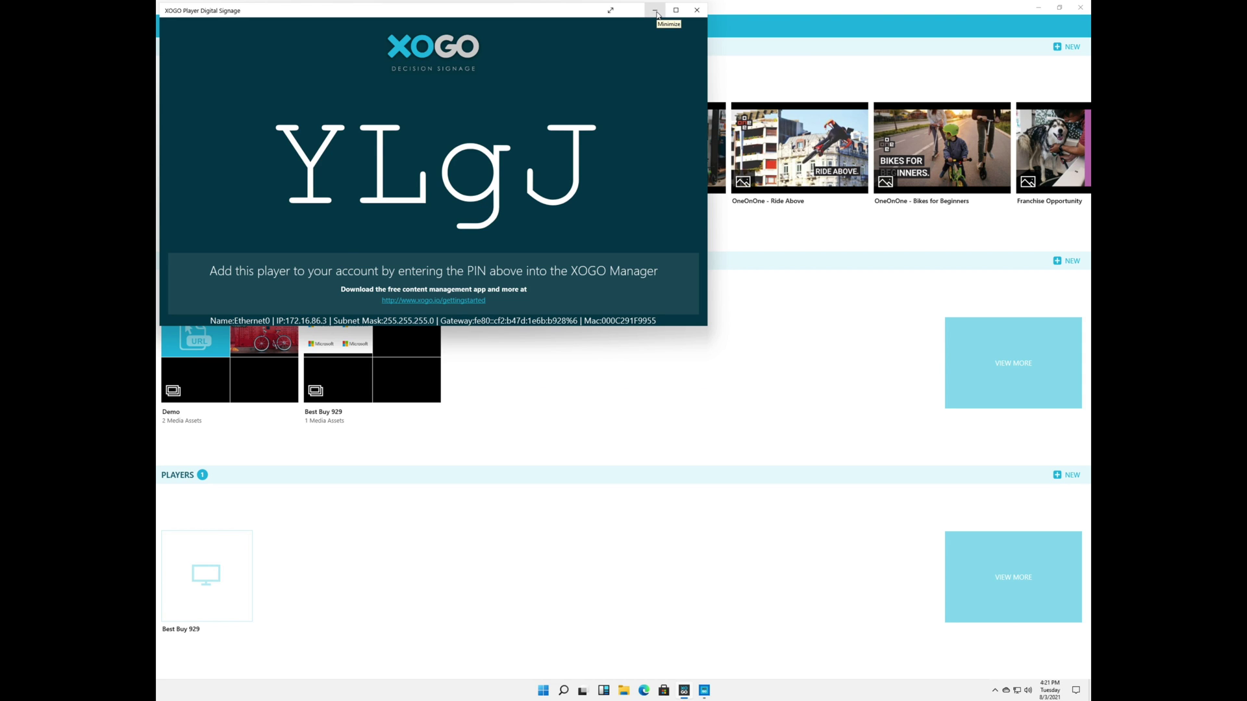
{"action": "left_click", "coordinate": [656, 10]}
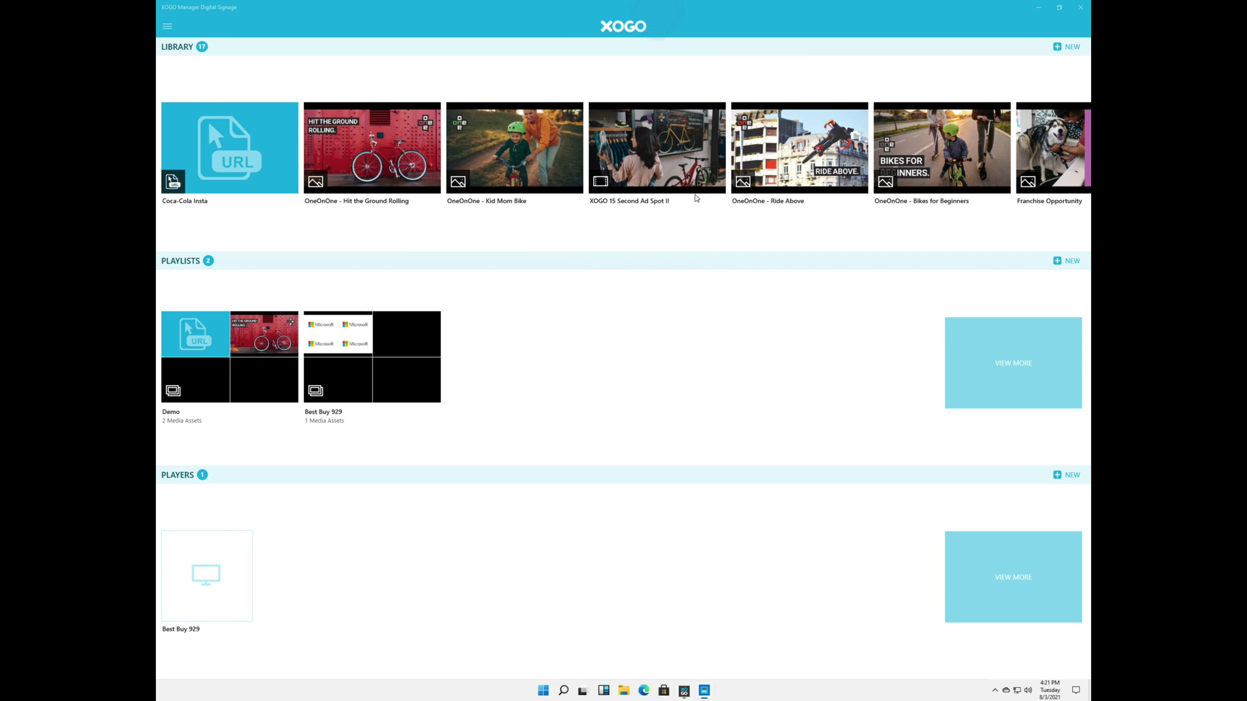
{"action": "left_click", "coordinate": [1067, 475]}
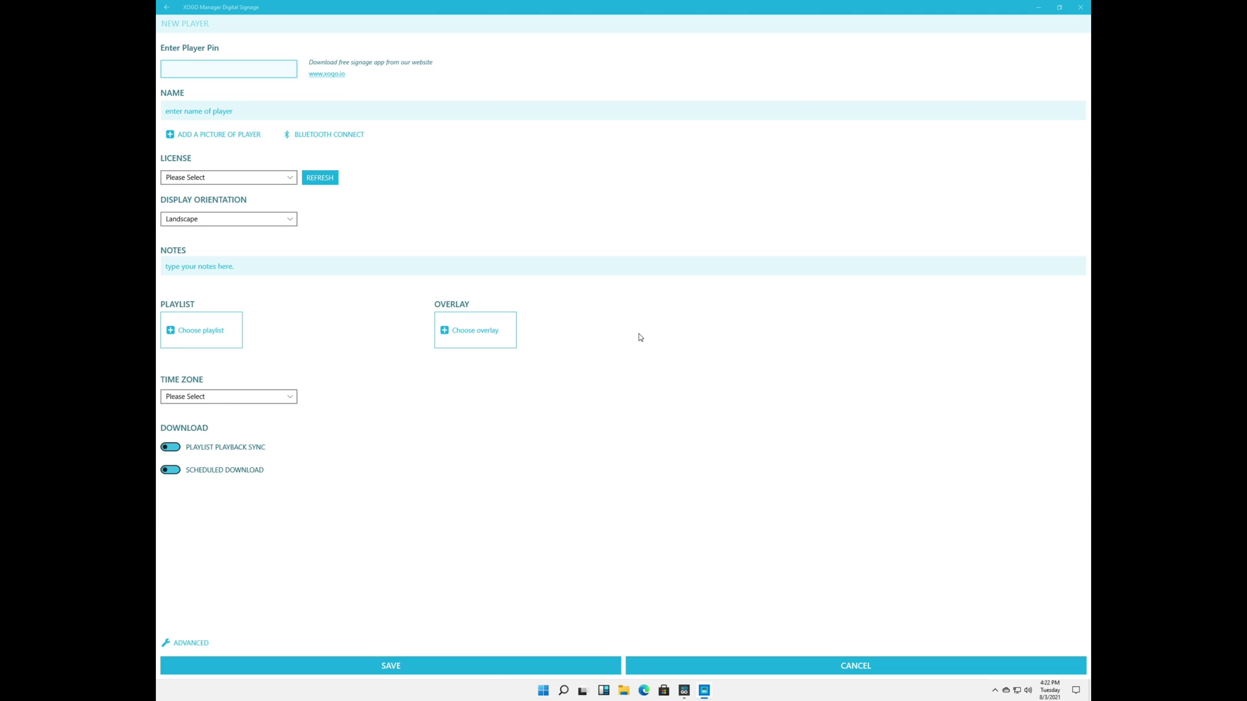
{"action": "key", "text": "Return"}
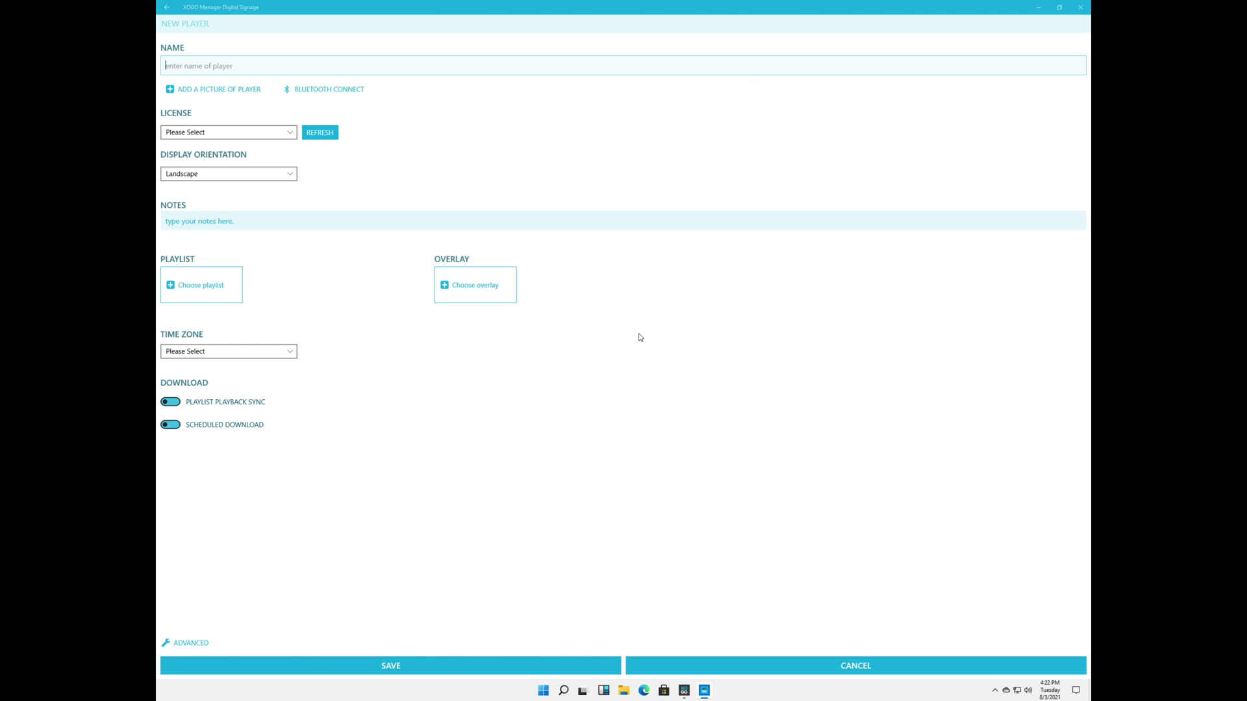
{"action": "type", "text": "Demo"}
Assign the prepaid license, Demo playlist and International Date Line West time zone, then save.
{"action": "left_click", "coordinate": [276, 132]}
{"action": "left_click", "coordinate": [274, 159]}
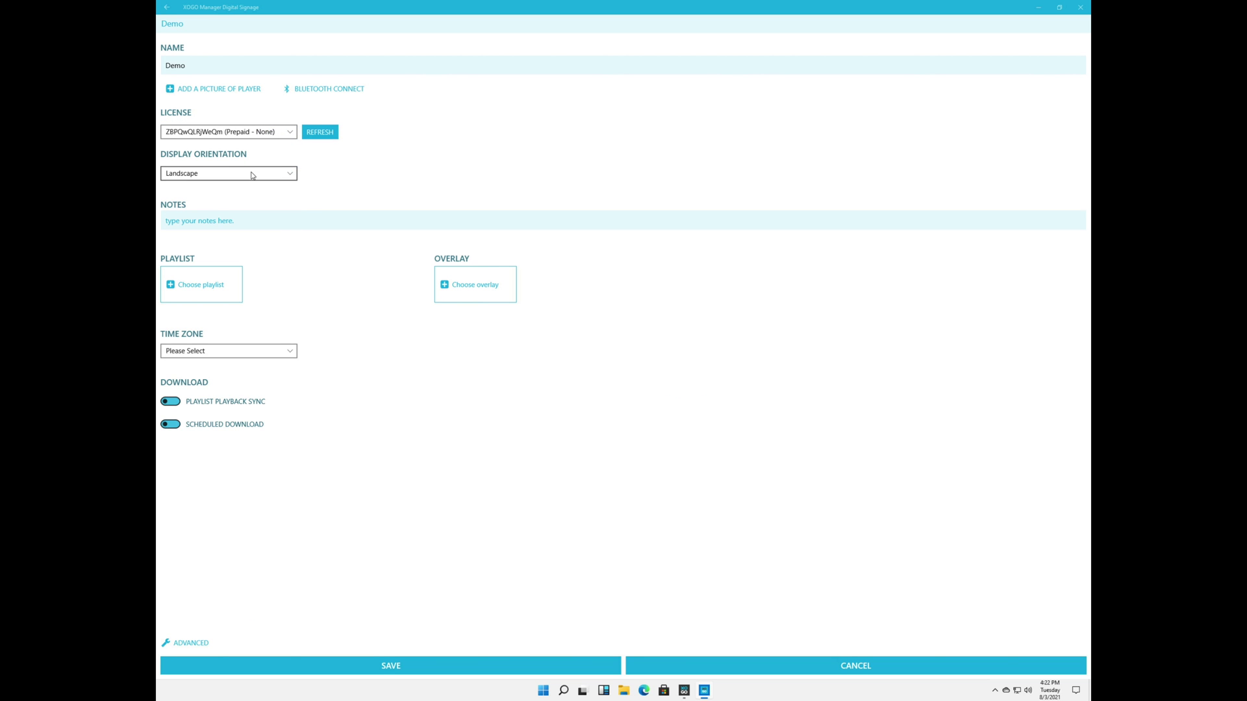
{"action": "left_click", "coordinate": [224, 281]}
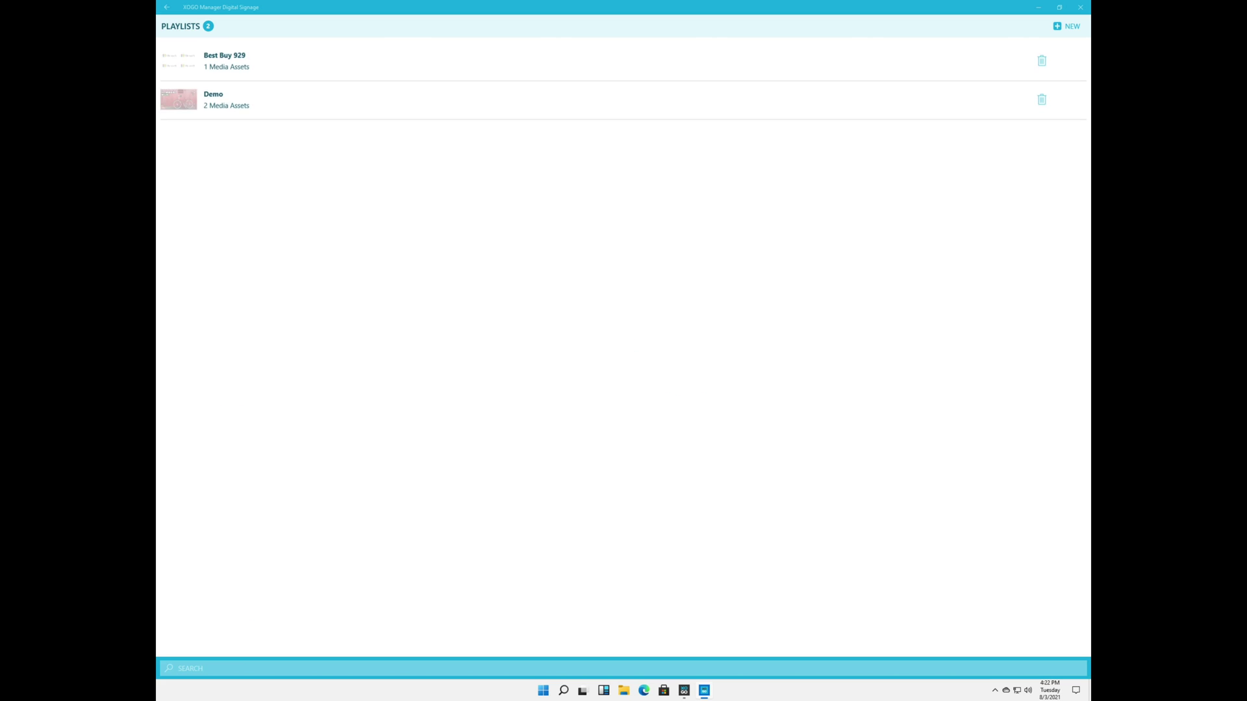
{"action": "left_click", "coordinate": [275, 105]}
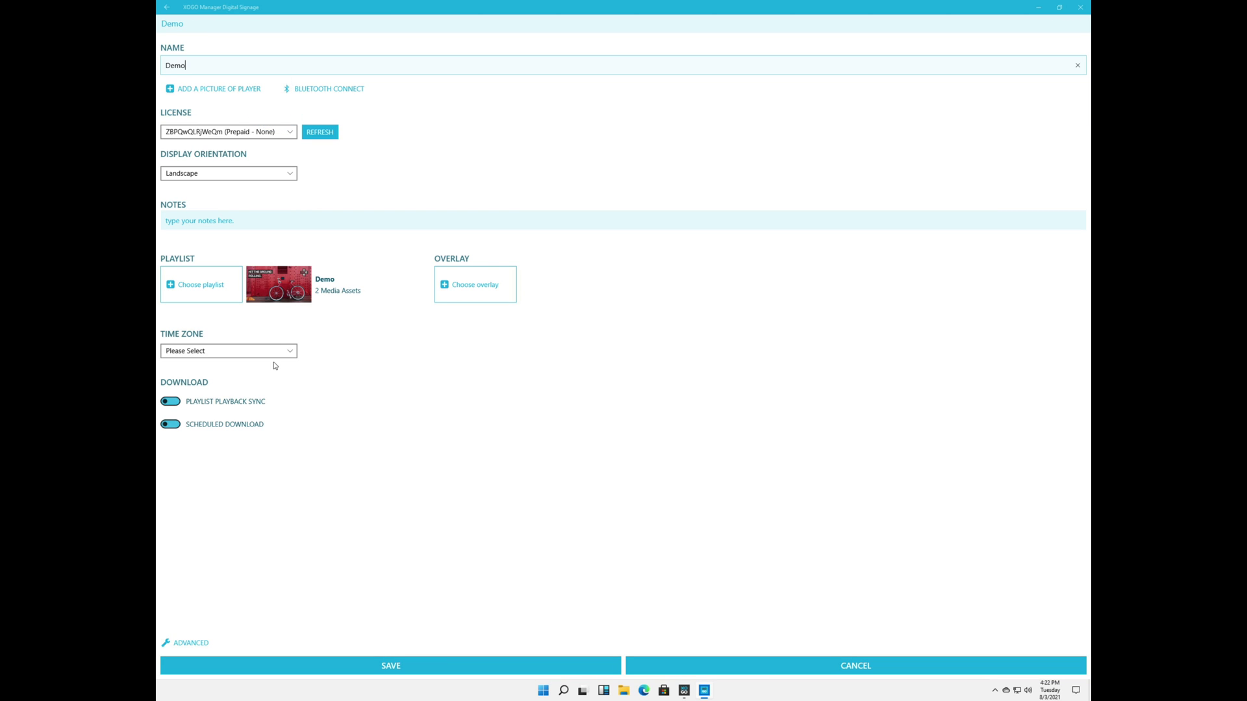
{"action": "left_click", "coordinate": [273, 350]}
{"action": "left_click", "coordinate": [271, 366]}
{"action": "left_click", "coordinate": [314, 417]}
{"action": "left_click", "coordinate": [452, 667]}
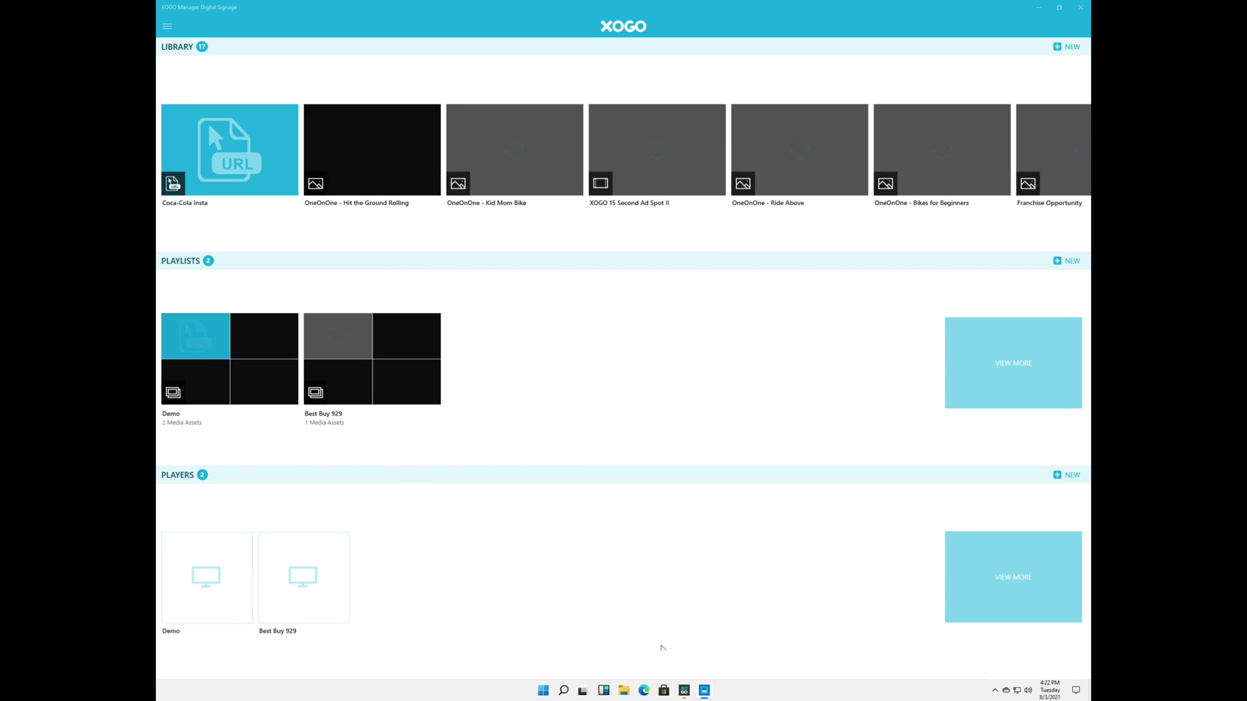
Bring the XOGO Player window forward, move it to the screen centre, and minimize XOGO Manager.
{"action": "left_click", "coordinate": [684, 691]}
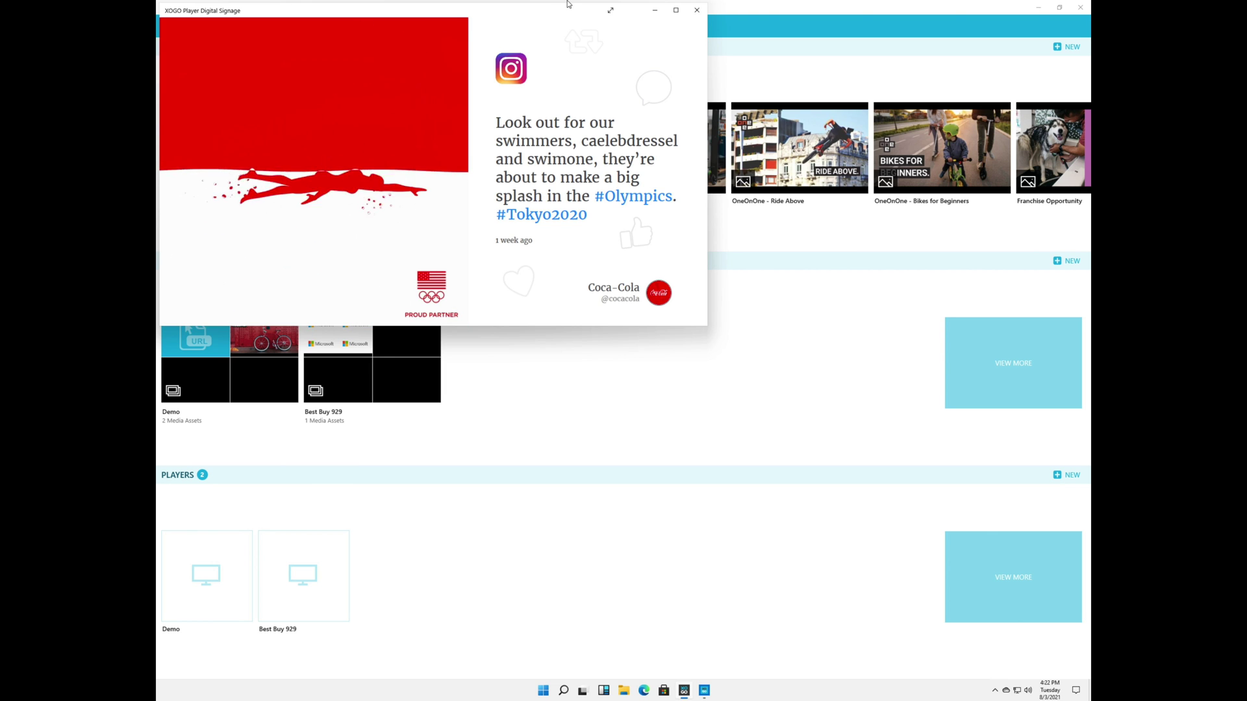
{"action": "left_click_drag", "start_coordinate": [562, 10], "coordinate": [730, 126]}
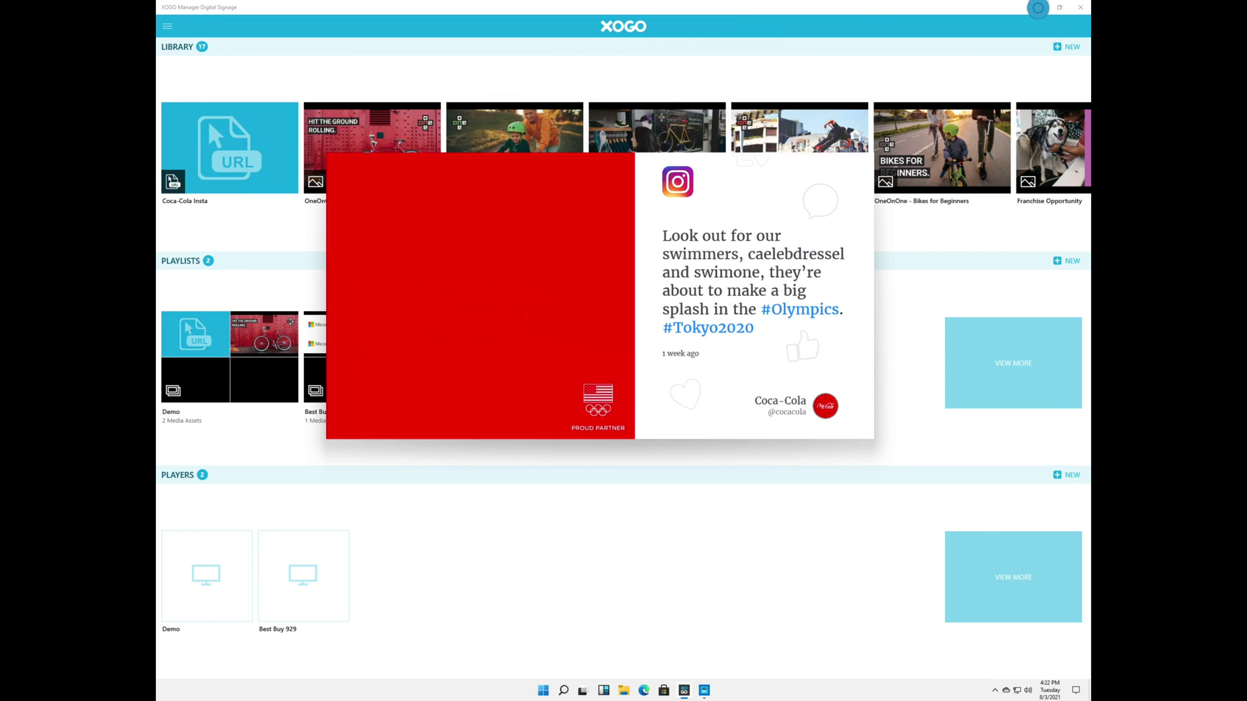
{"action": "left_click", "coordinate": [1038, 7]}
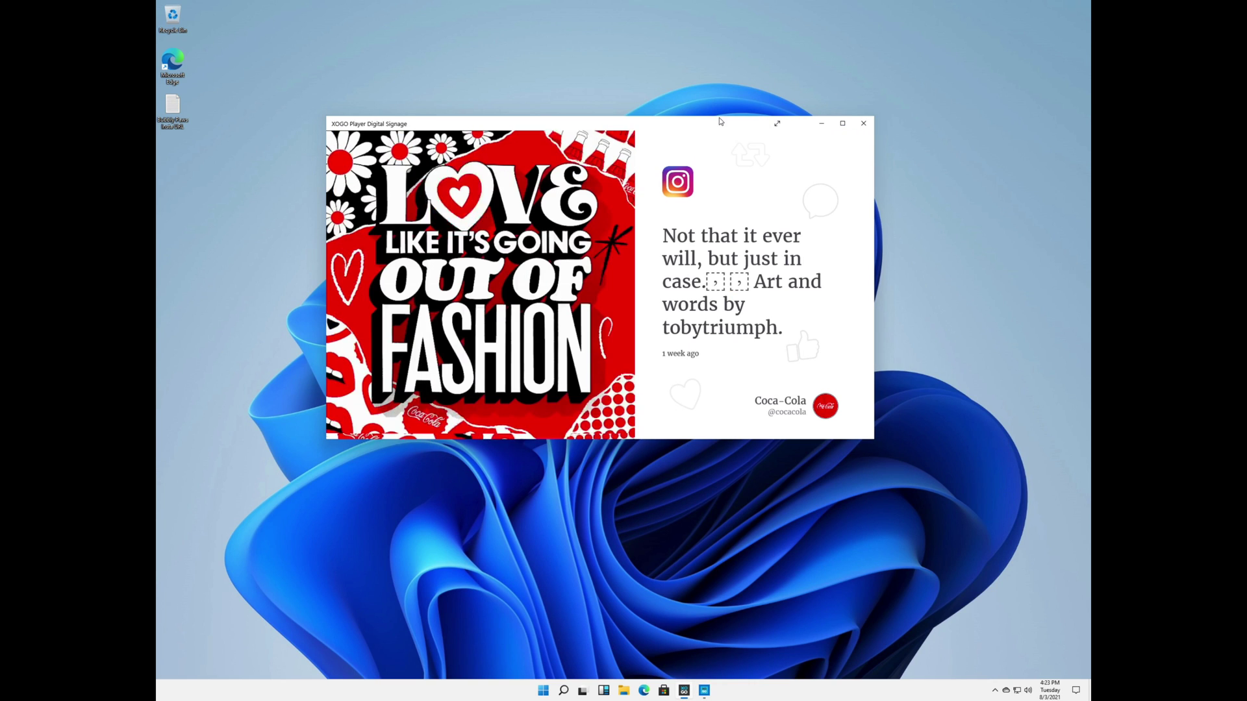